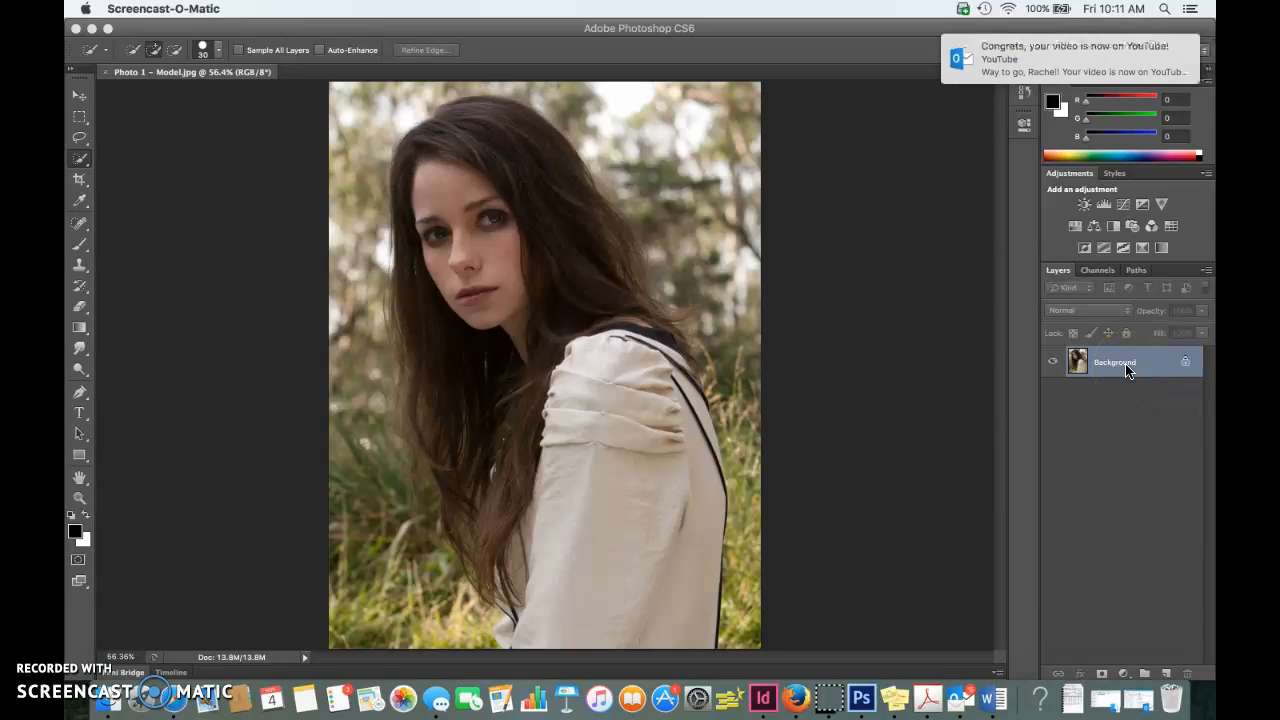
# Duplicate the Background layer and rename the copy Model.
pyautogui.click(1173, 56)
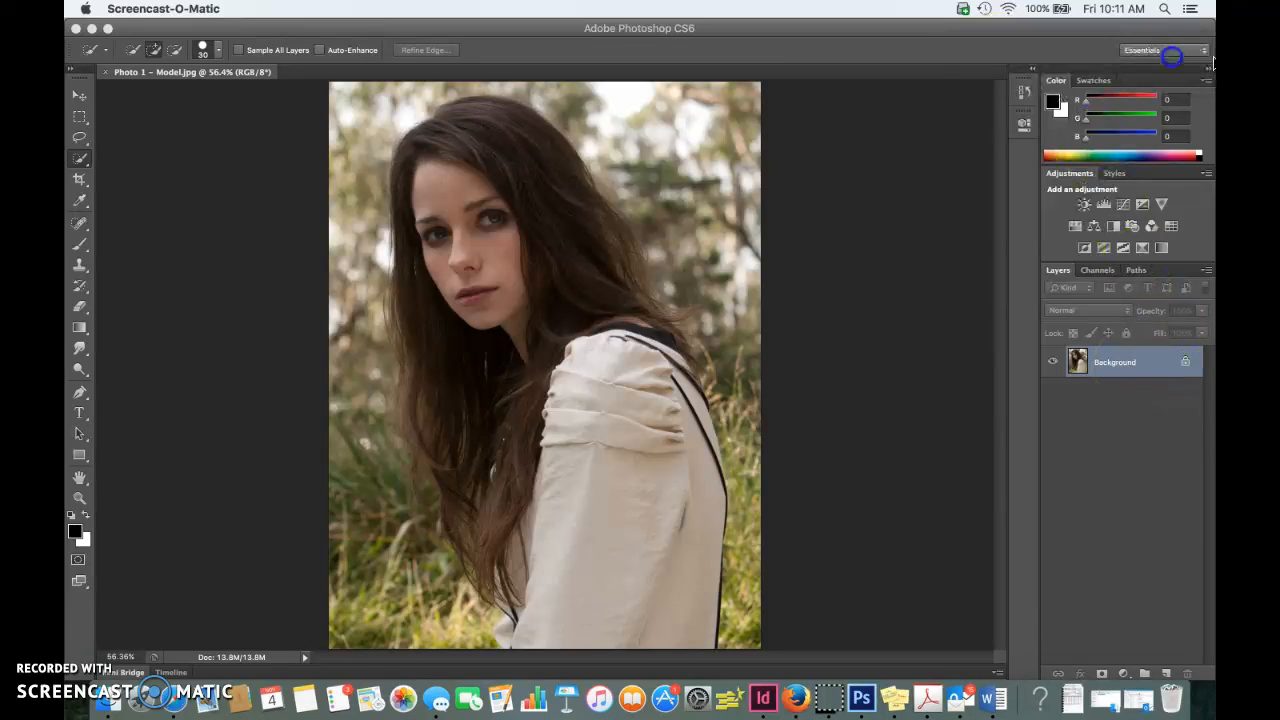
pyautogui.click(1096, 370)
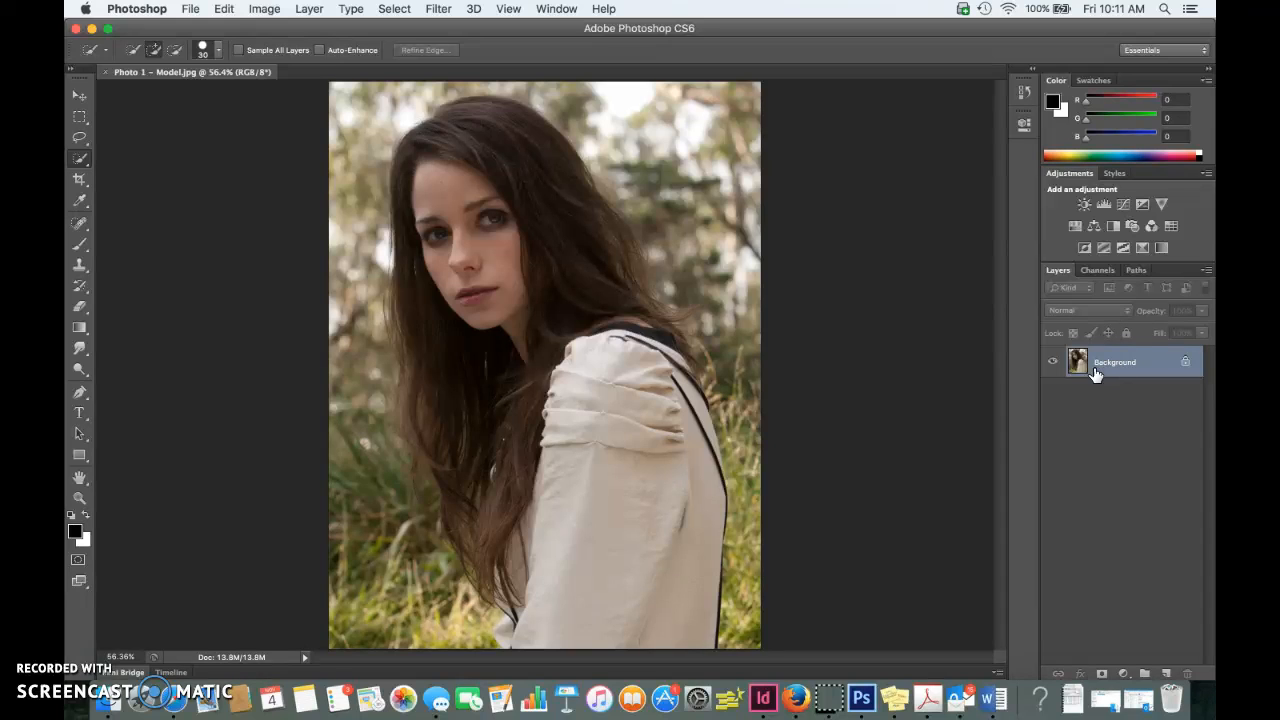
pyautogui.press('super+j')
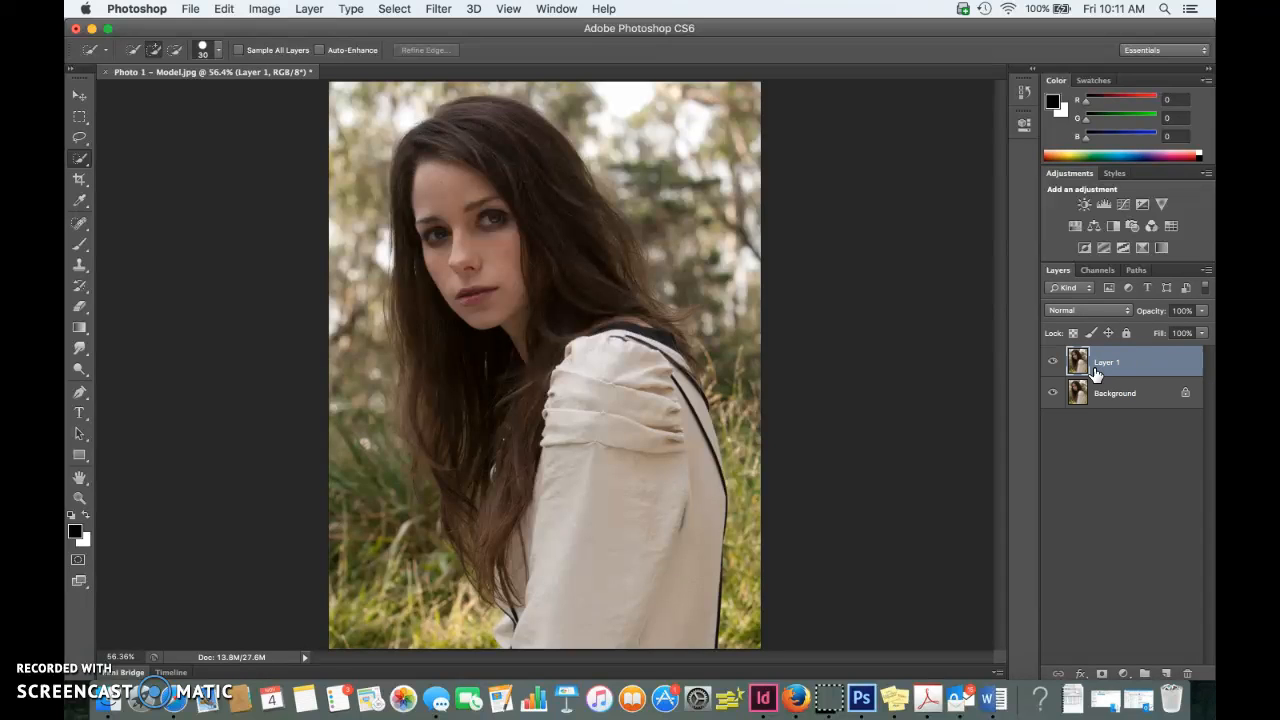
pyautogui.click(1108, 367)
pyautogui.click(1113, 364)
pyautogui.doubleClick(1110, 364)
# Paint a black Brush stroke across the face on the Model layer and toggle that layer's visibility to compare.
pyautogui.click(80, 244)
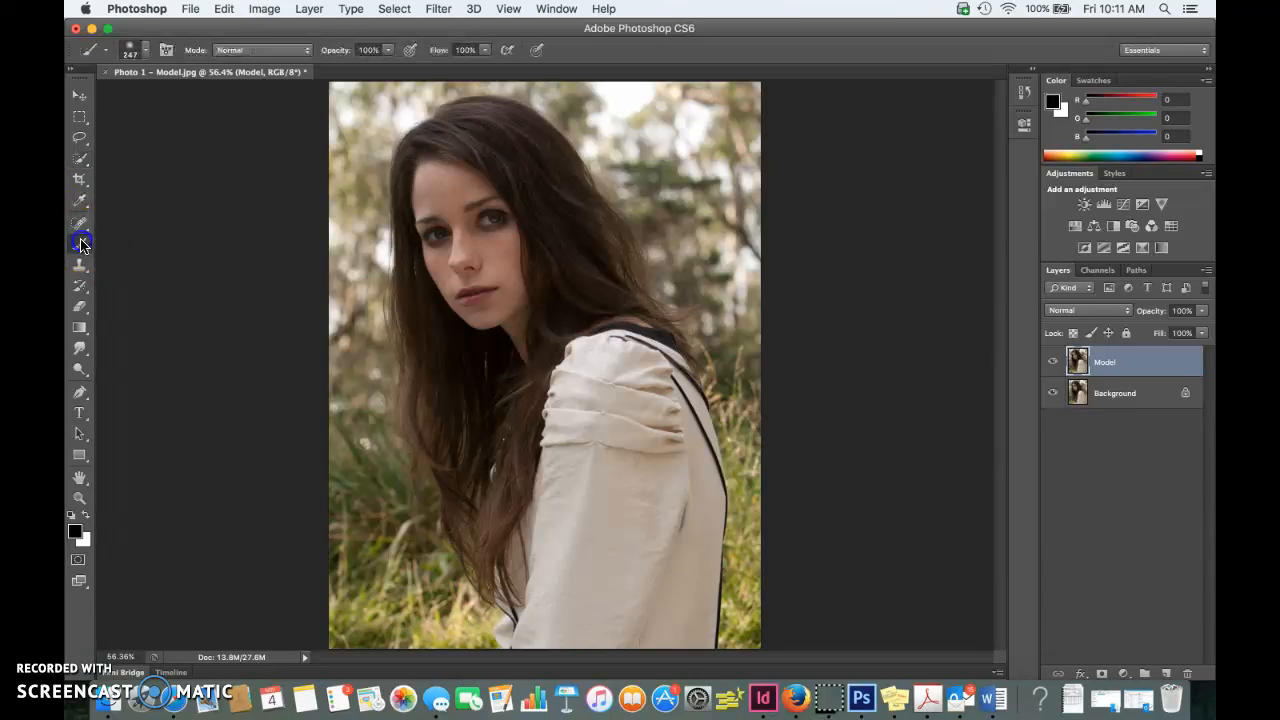
pyautogui.moveTo(421, 195)
pyautogui.mouseDown()
pyautogui.moveTo(544, 263)
pyautogui.moveTo(565, 378)
pyautogui.mouseUp()
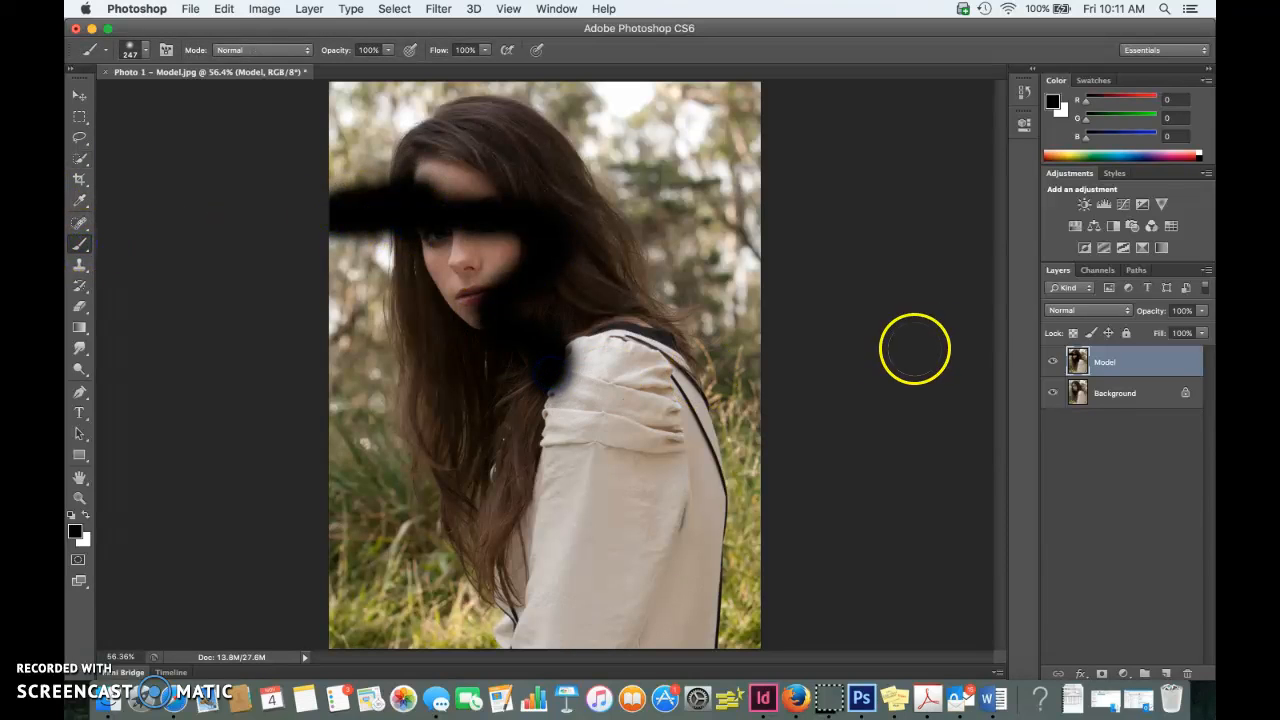
pyautogui.click(1052, 362)
pyautogui.moveTo(1075, 366)
pyautogui.mouseDown()
pyautogui.moveTo(1097, 364)
pyautogui.moveTo(1102, 404)
pyautogui.moveTo(1101, 371)
pyautogui.moveTo(1066, 363)
pyautogui.mouseUp()
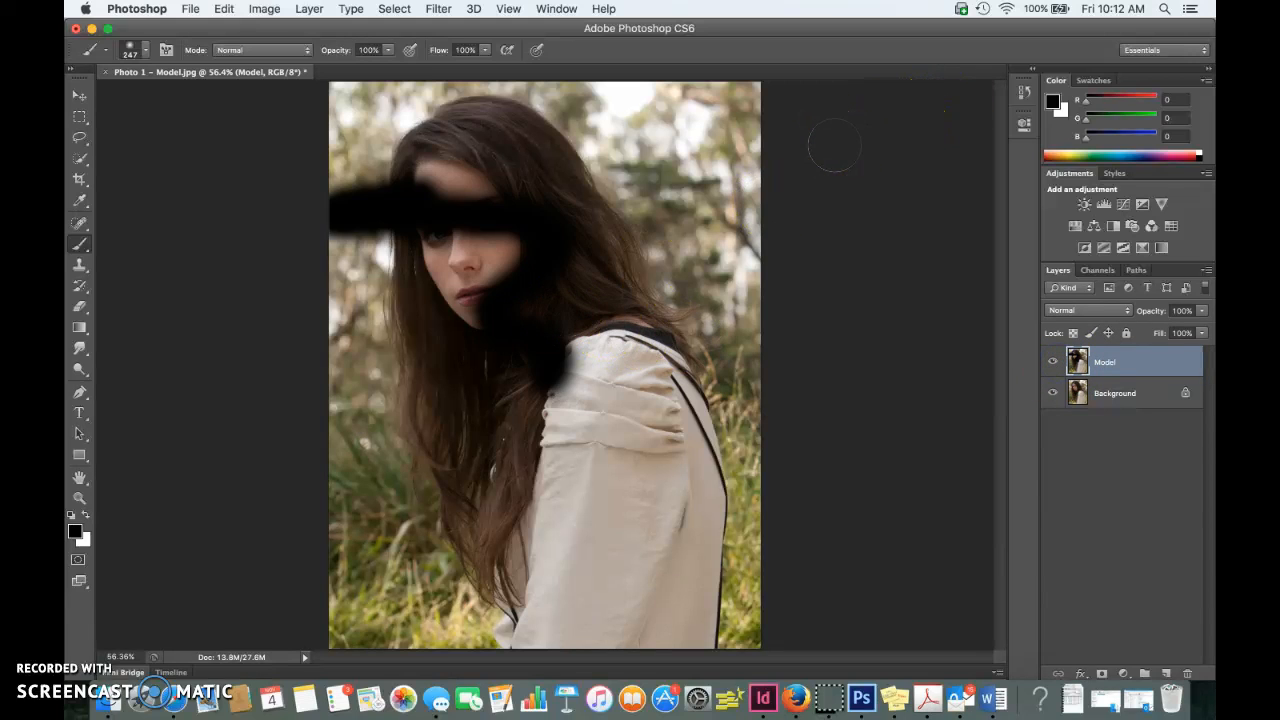
# Paint a test stroke over the trees beside the model's head and undo it.
pyautogui.moveTo(750, 152); pyautogui.dragTo(626, 180)
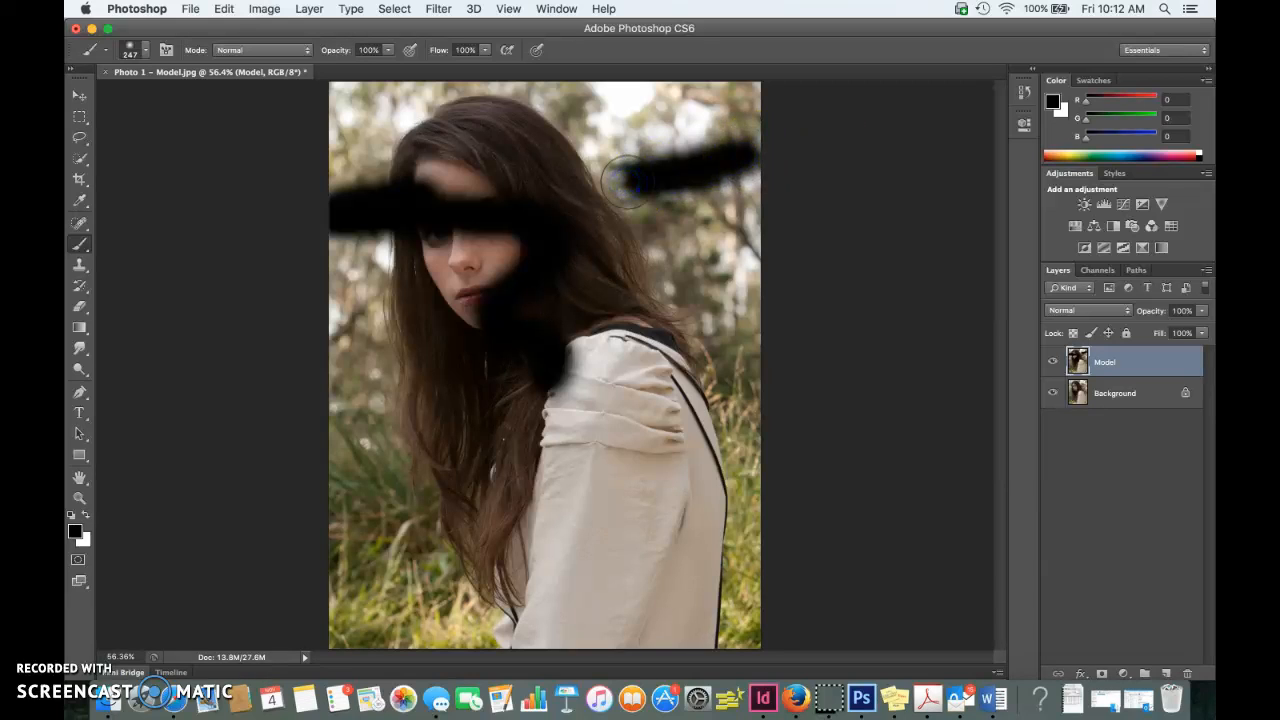
pyautogui.press('super+z')
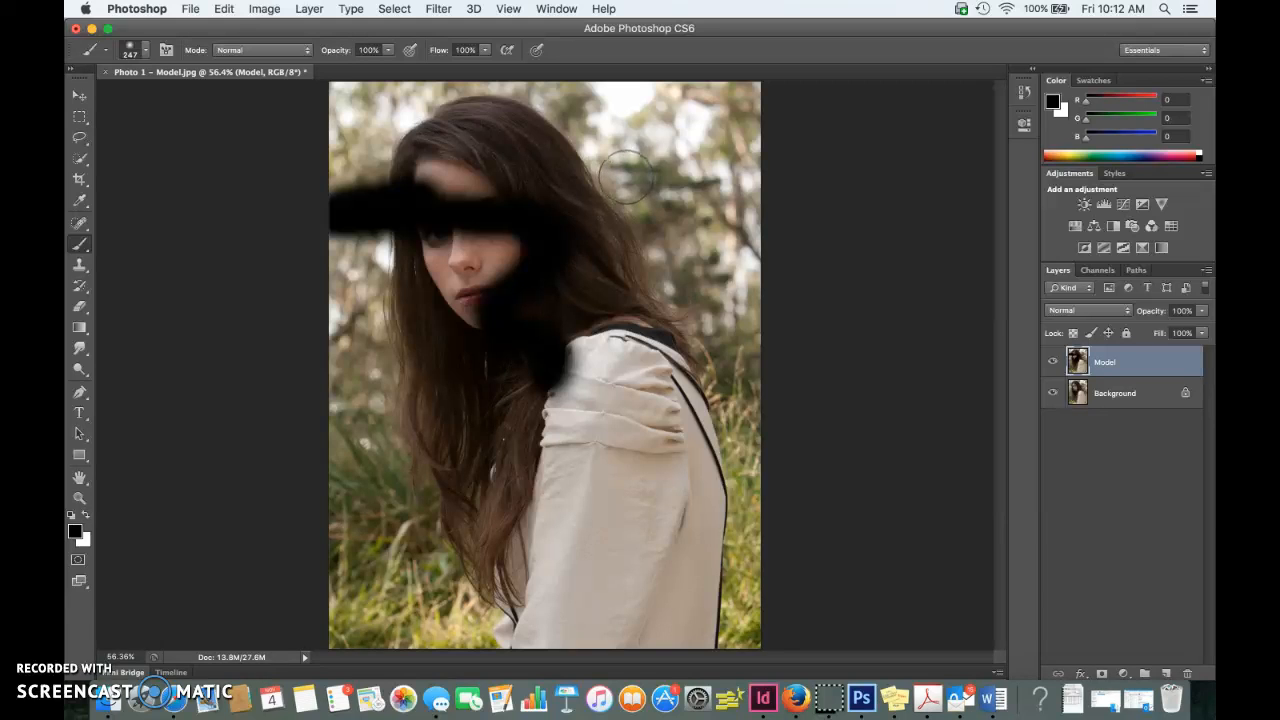
pyautogui.click(224, 9)
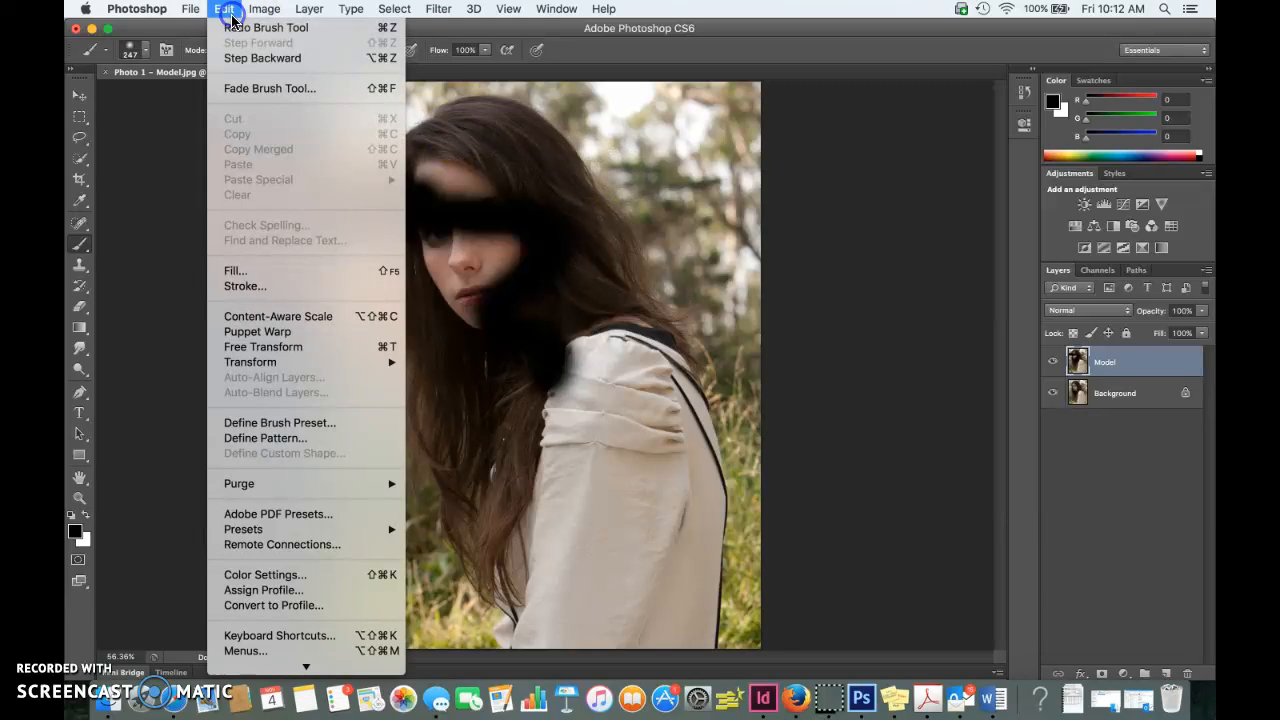
pyautogui.click(222, 9)
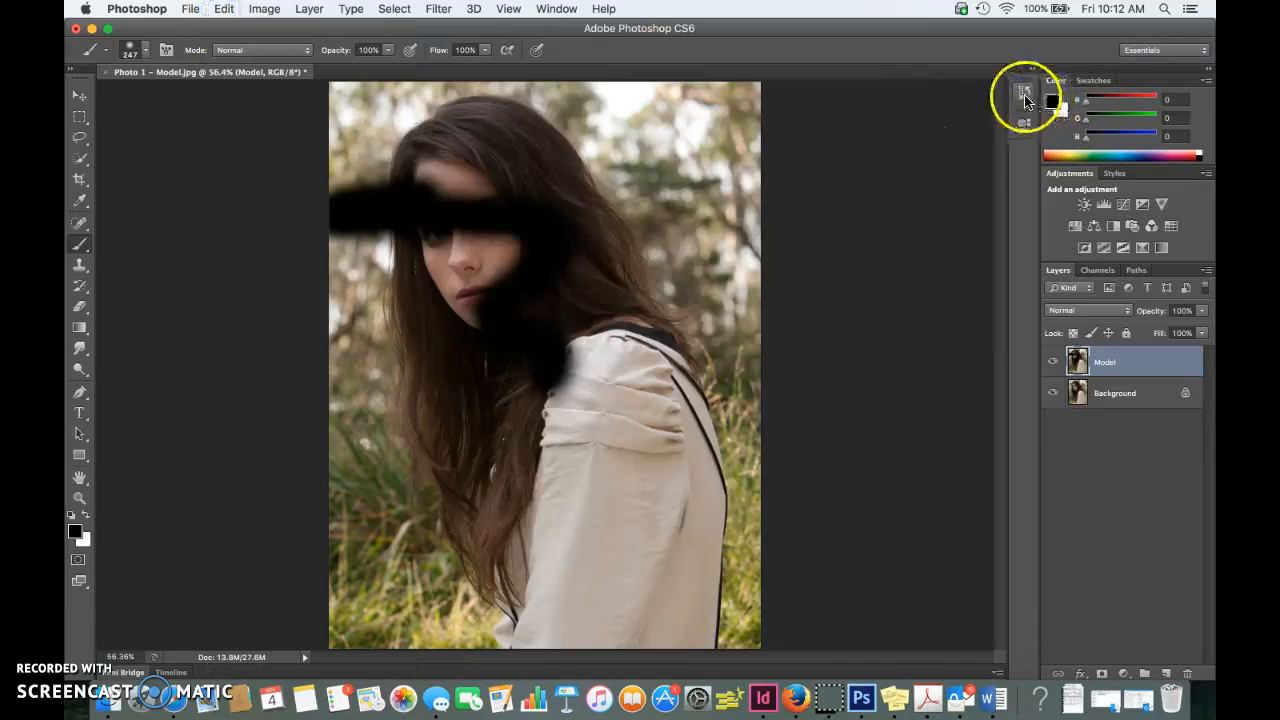
# Show the full document history and step back through its states to Open.
pyautogui.click(1024, 93)
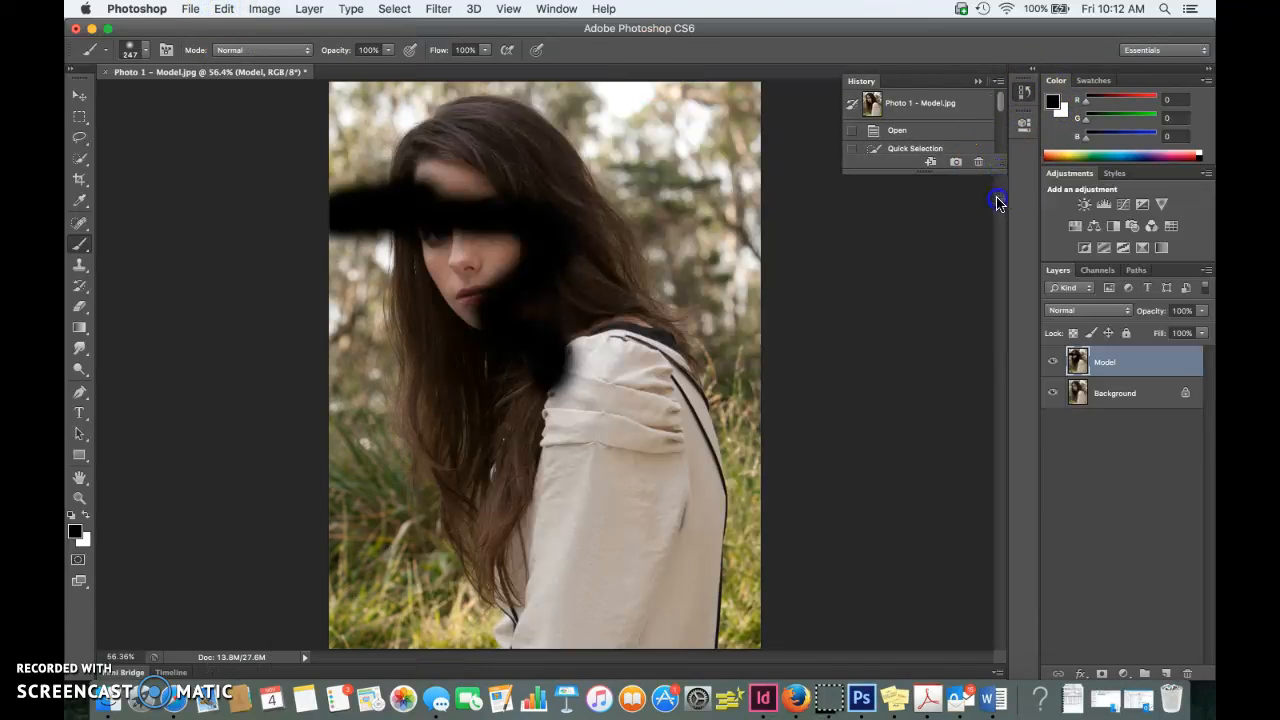
pyautogui.moveTo(998, 170); pyautogui.dragTo(1002, 388)
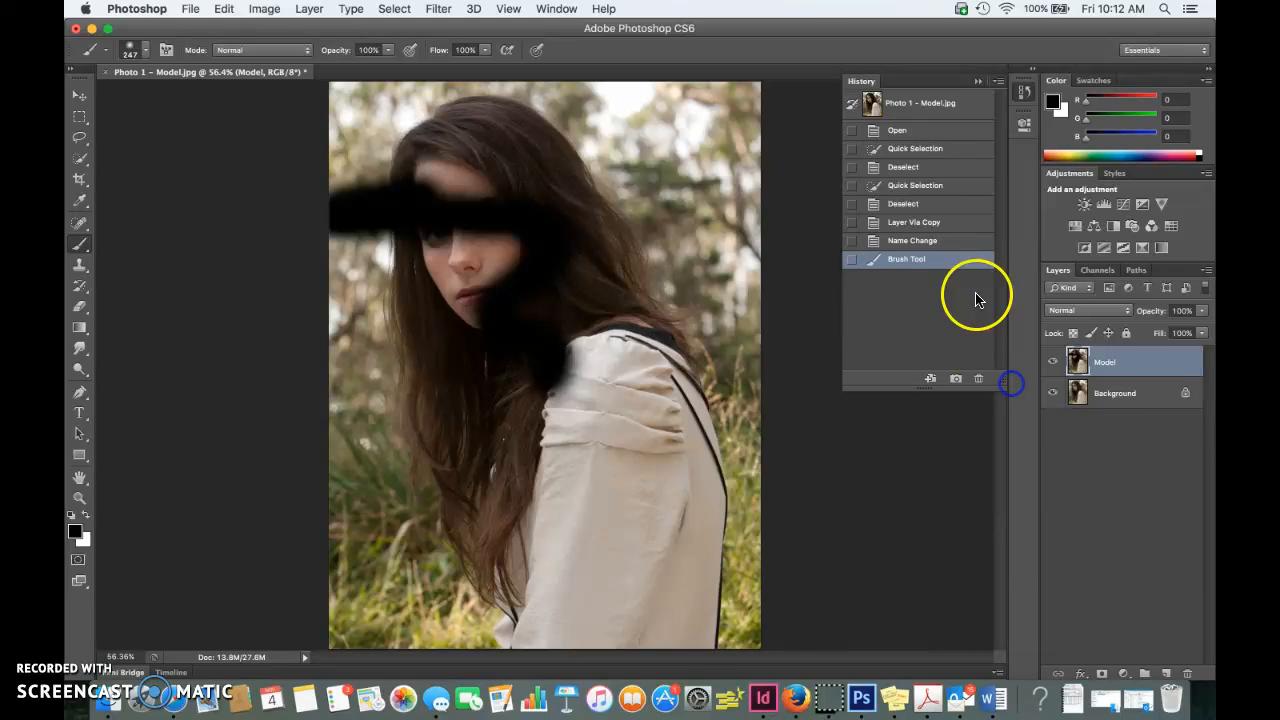
pyautogui.click(954, 242)
pyautogui.click(950, 222)
pyautogui.click(946, 186)
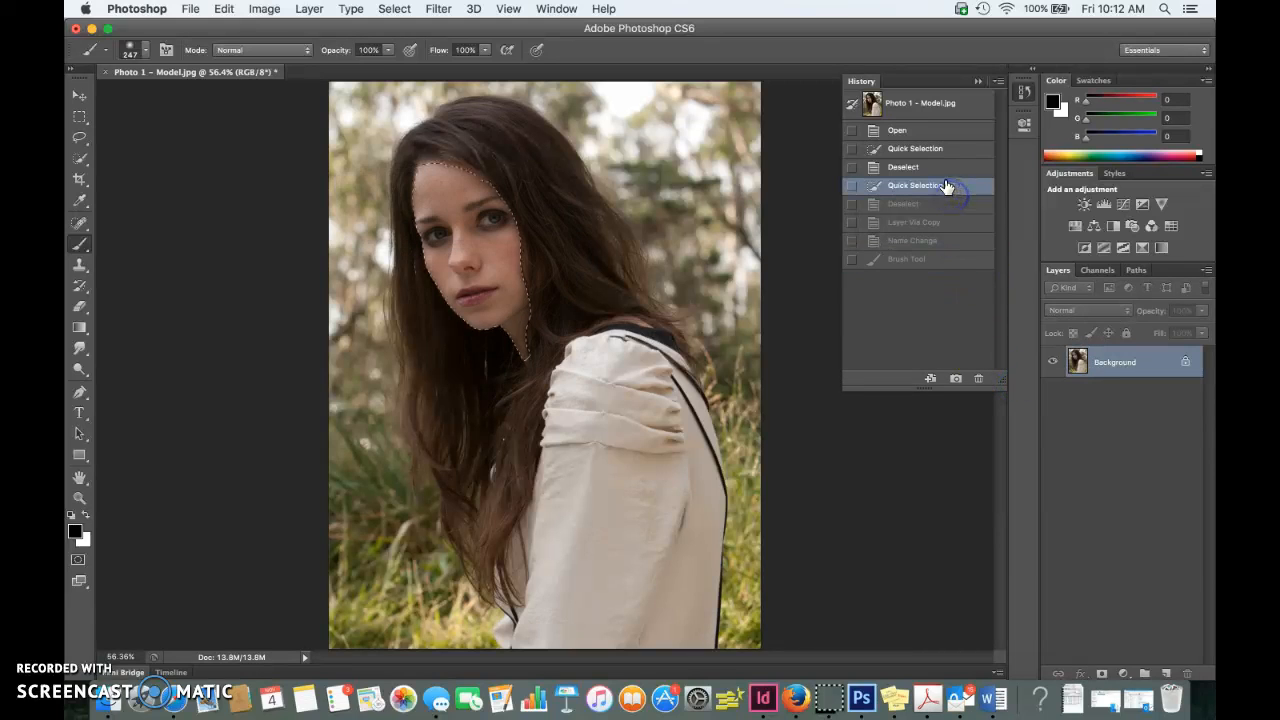
pyautogui.click(942, 167)
pyautogui.click(935, 149)
pyautogui.click(930, 131)
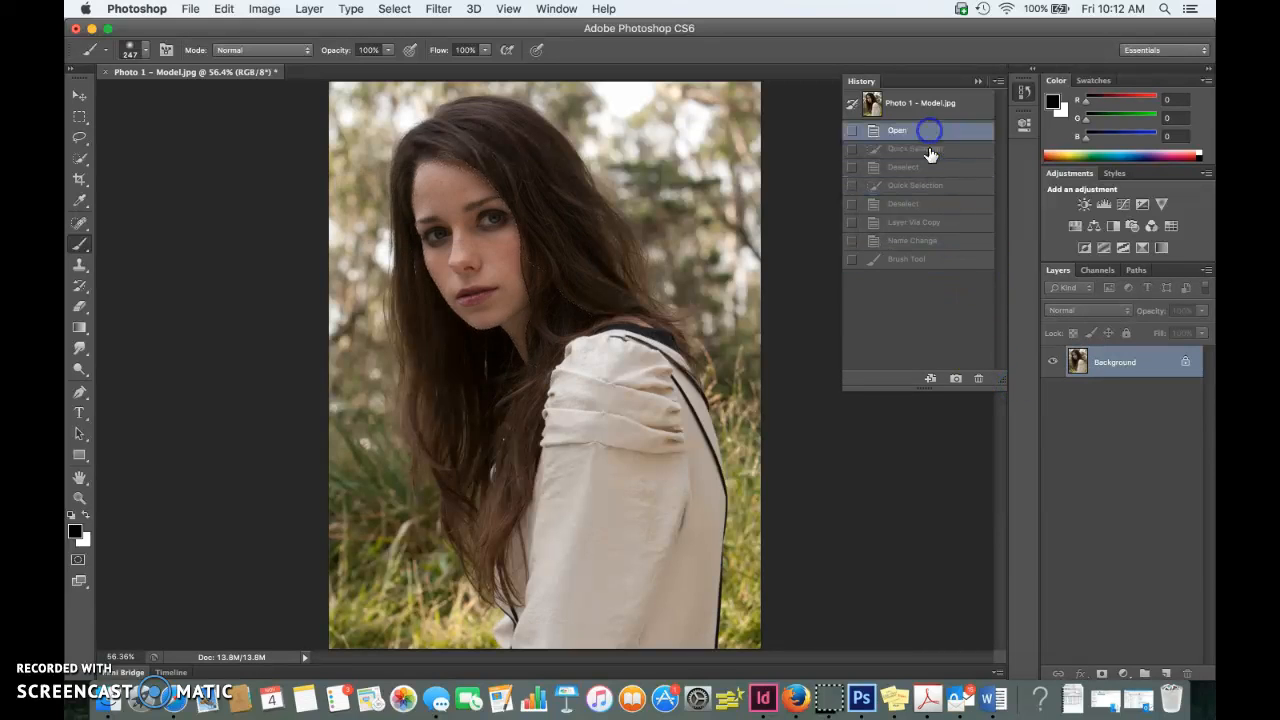
# Step forward through the history to the Brush Tool state and return to the last Deselect state.
pyautogui.click(929, 222)
pyautogui.click(929, 241)
pyautogui.click(929, 258)
pyautogui.click(930, 223)
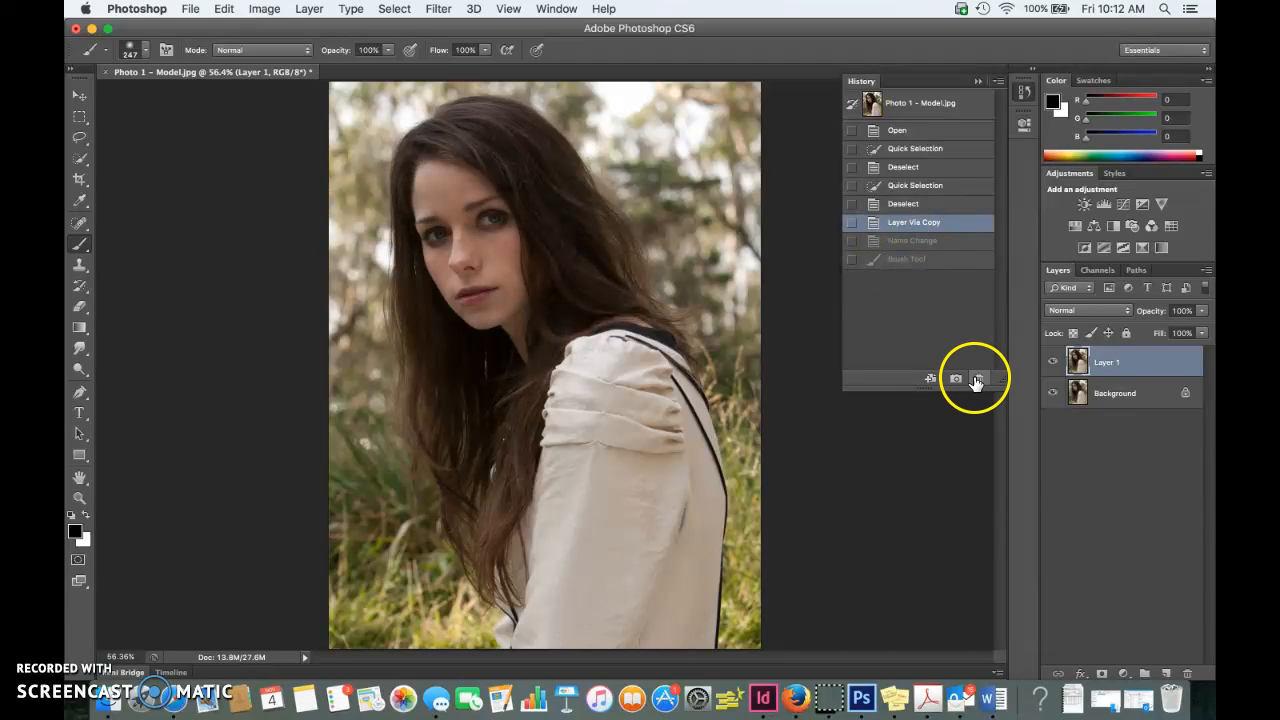
pyautogui.click(915, 207)
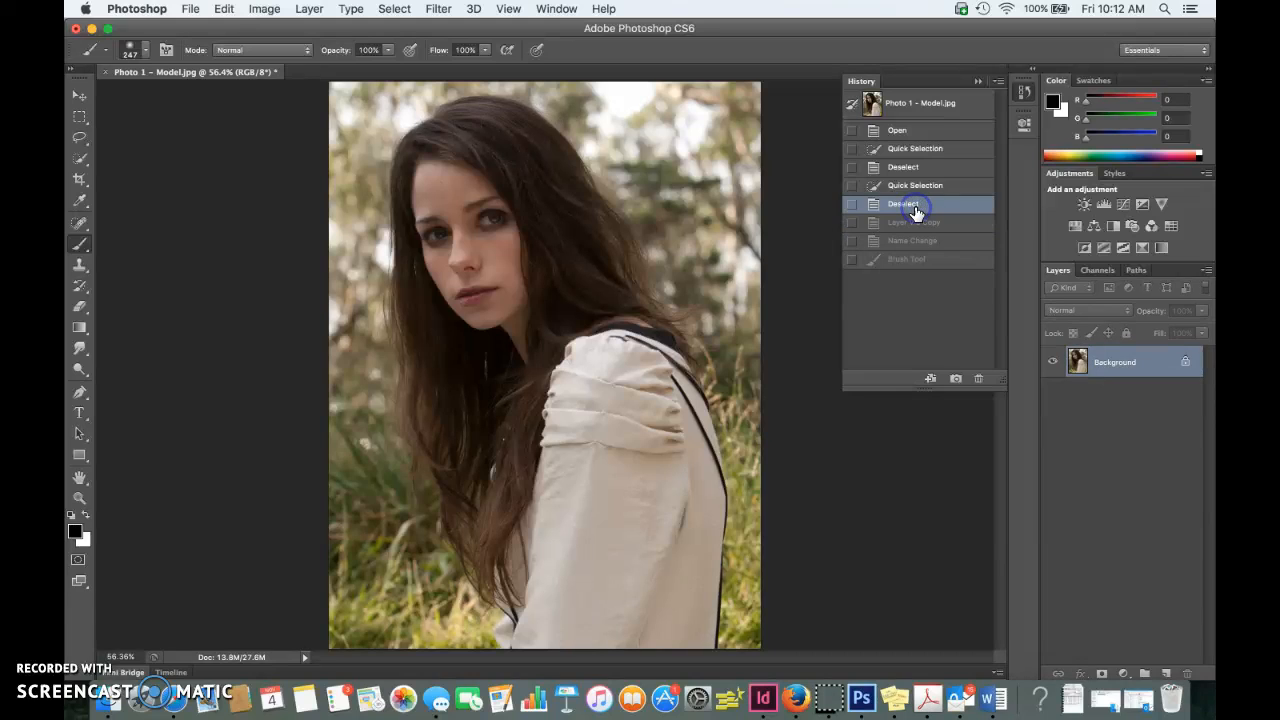
# Paint test strokes over the photo, revert each one through the document history, and close the history.
pyautogui.moveTo(663, 200); pyautogui.dragTo(430, 234)
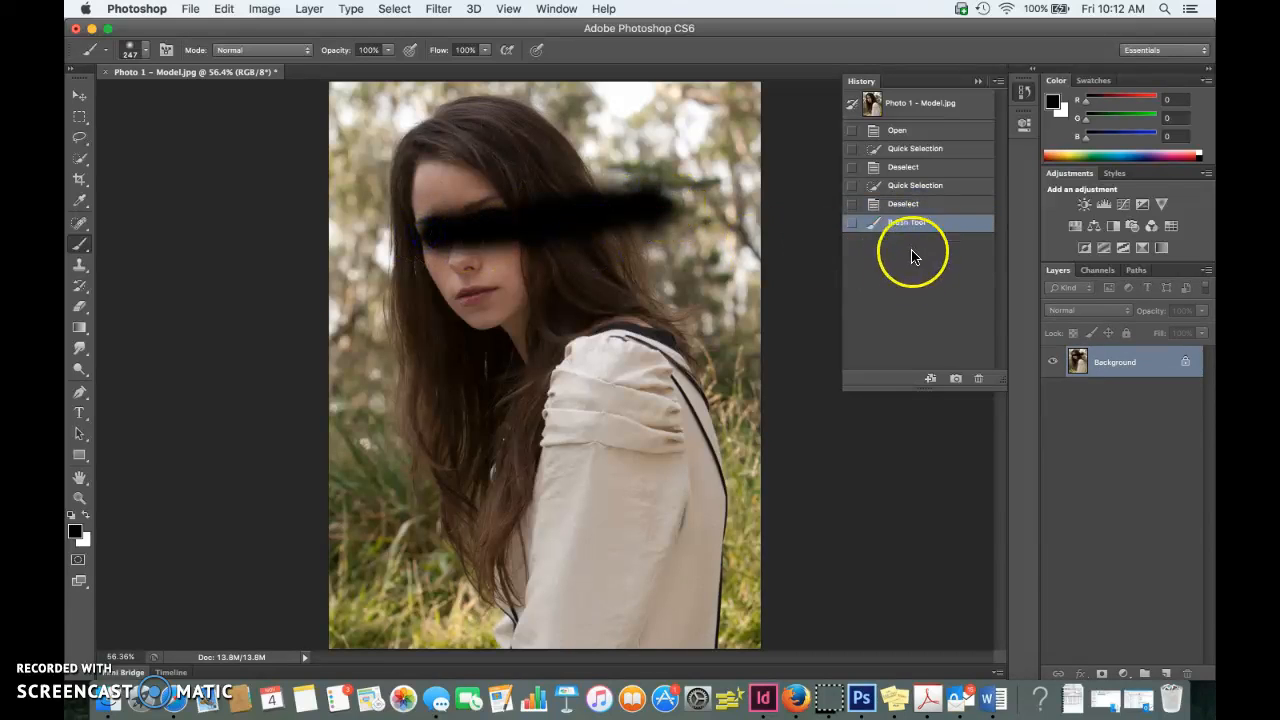
pyautogui.click(905, 166)
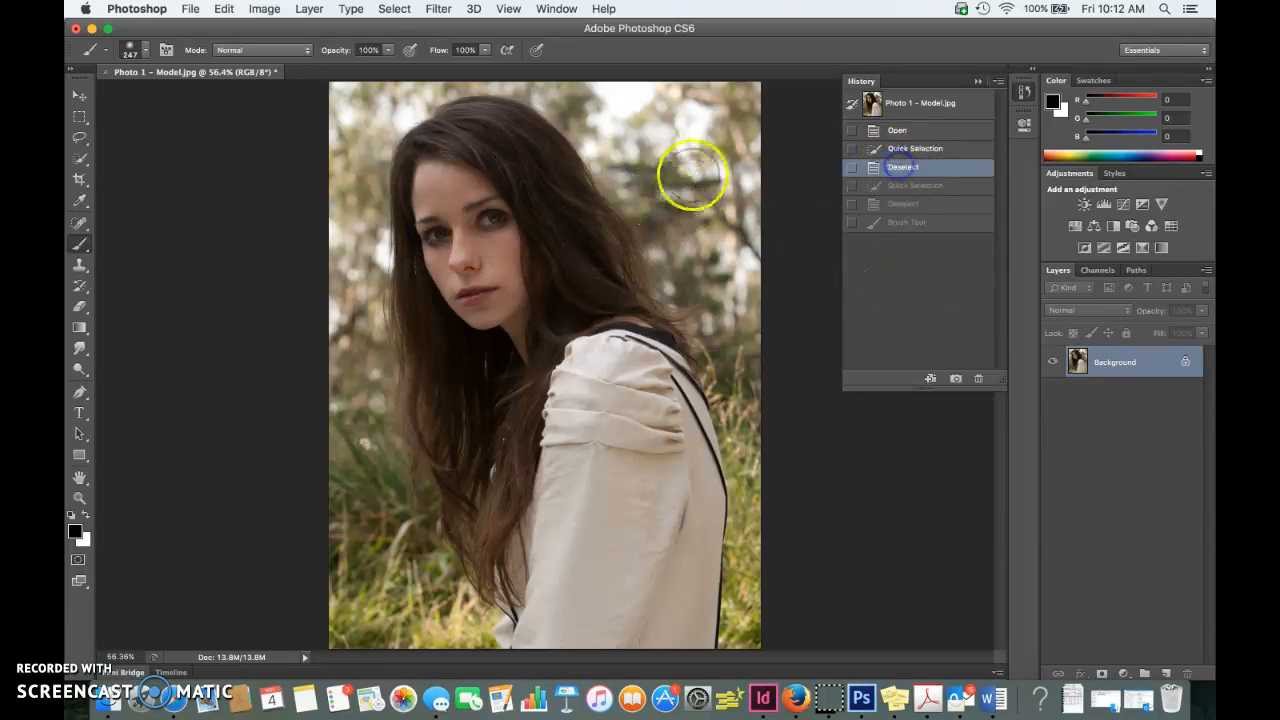
pyautogui.moveTo(692, 175); pyautogui.dragTo(590, 240)
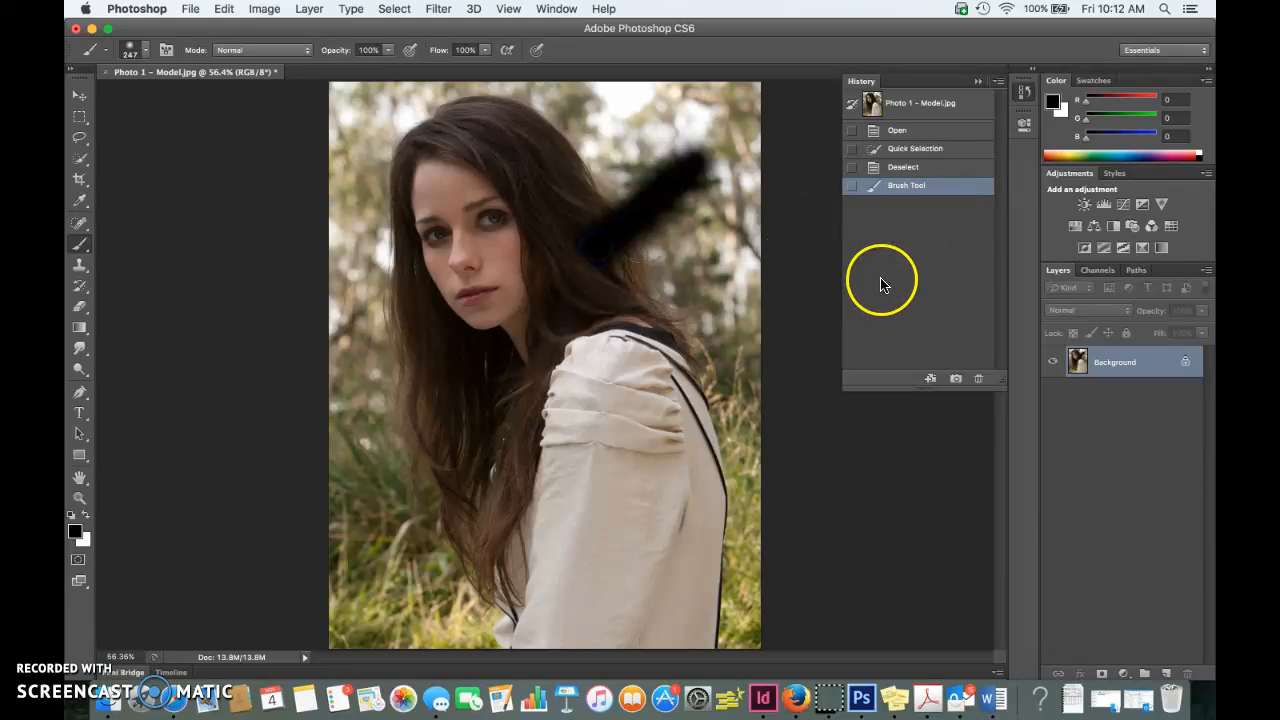
pyautogui.click(917, 156)
pyautogui.click(978, 82)
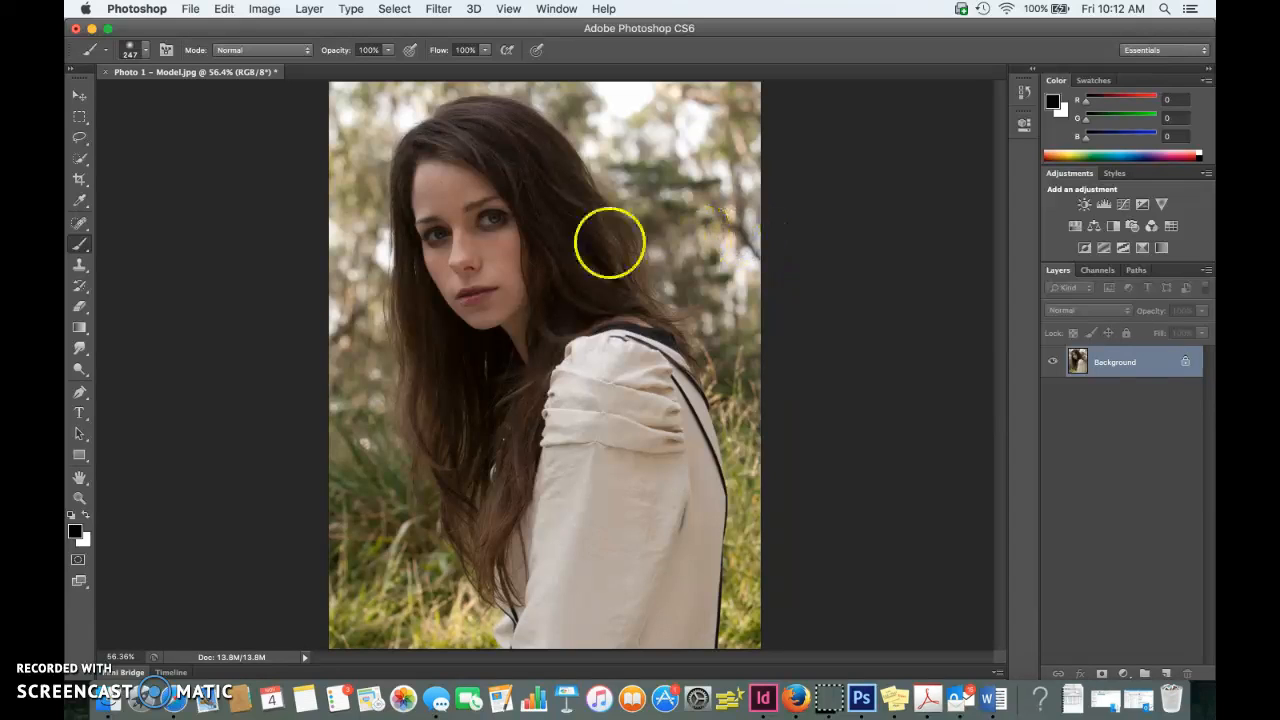
# Remove the stray hairs from the cheek beside the nose and mouth with the Content-Aware Spot Healing Brush.
pyautogui.click(82, 160)
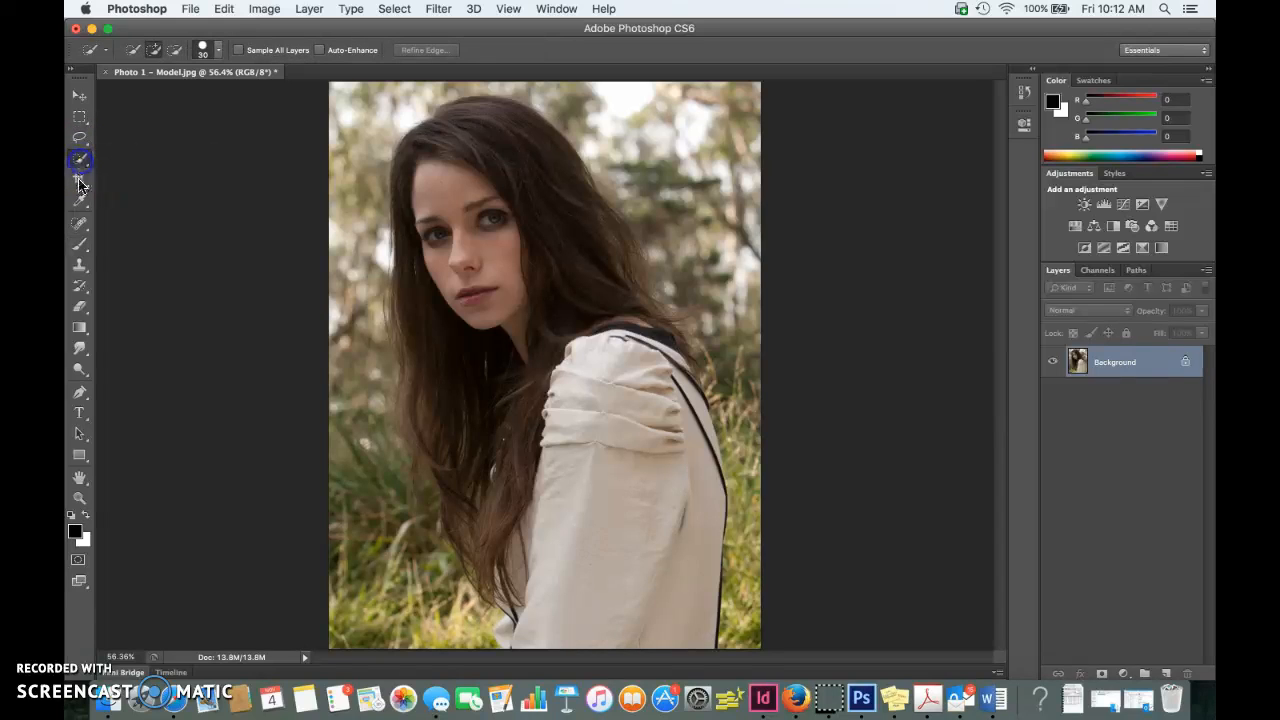
pyautogui.click(81, 228)
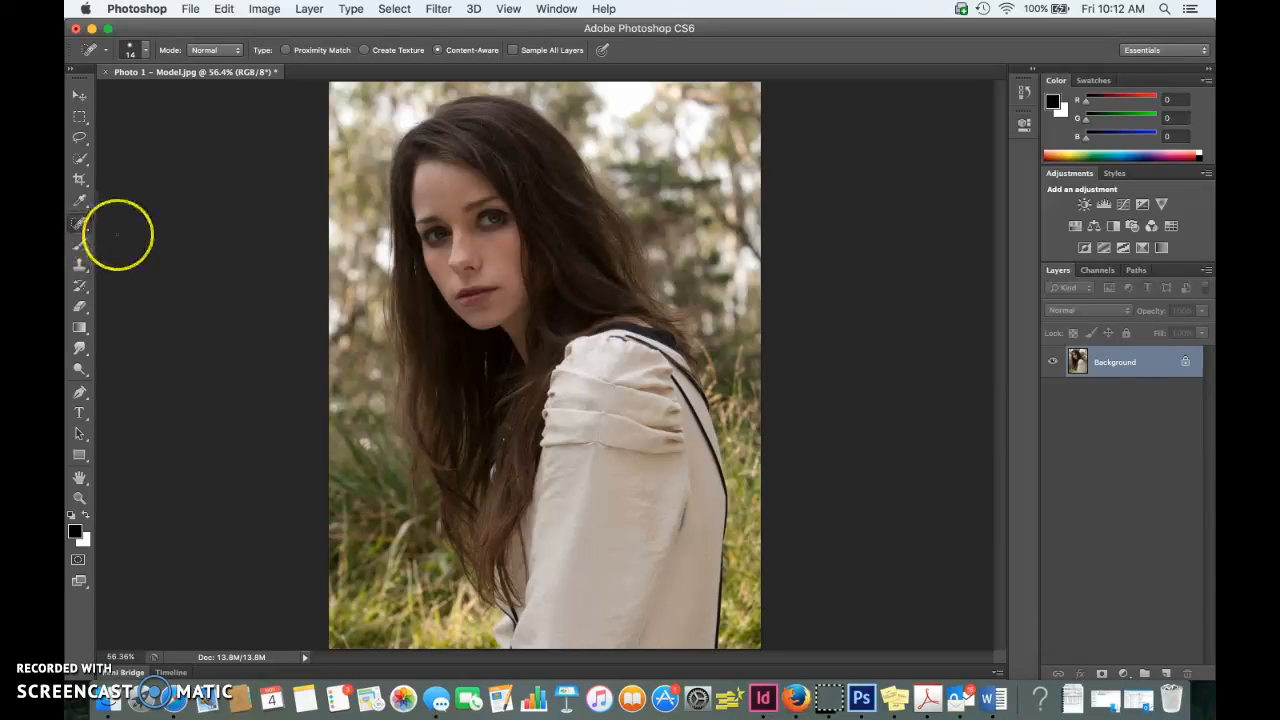
pyautogui.press('super+plus')
pyautogui.press('super+plus')
pyautogui.press('super+plus')
pyautogui.press('super+plus')
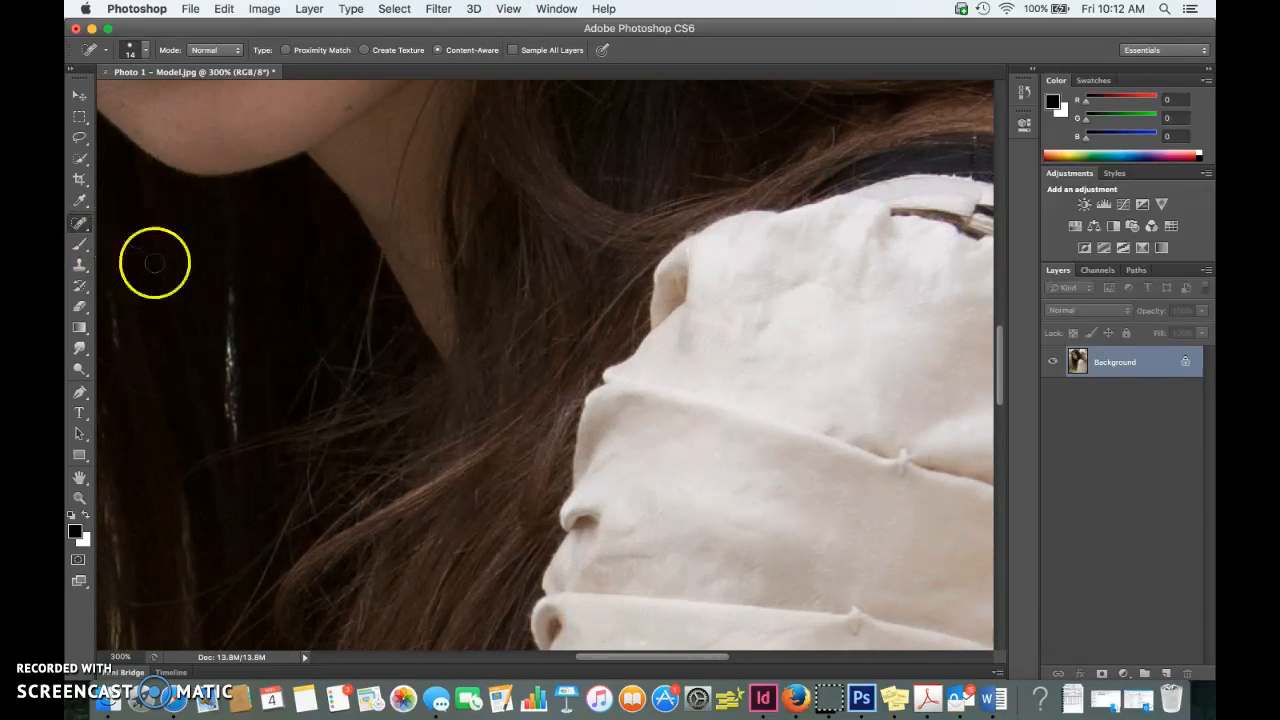
pyautogui.scroll(5, 229, 286)
pyautogui.scroll(3, 226, 286)
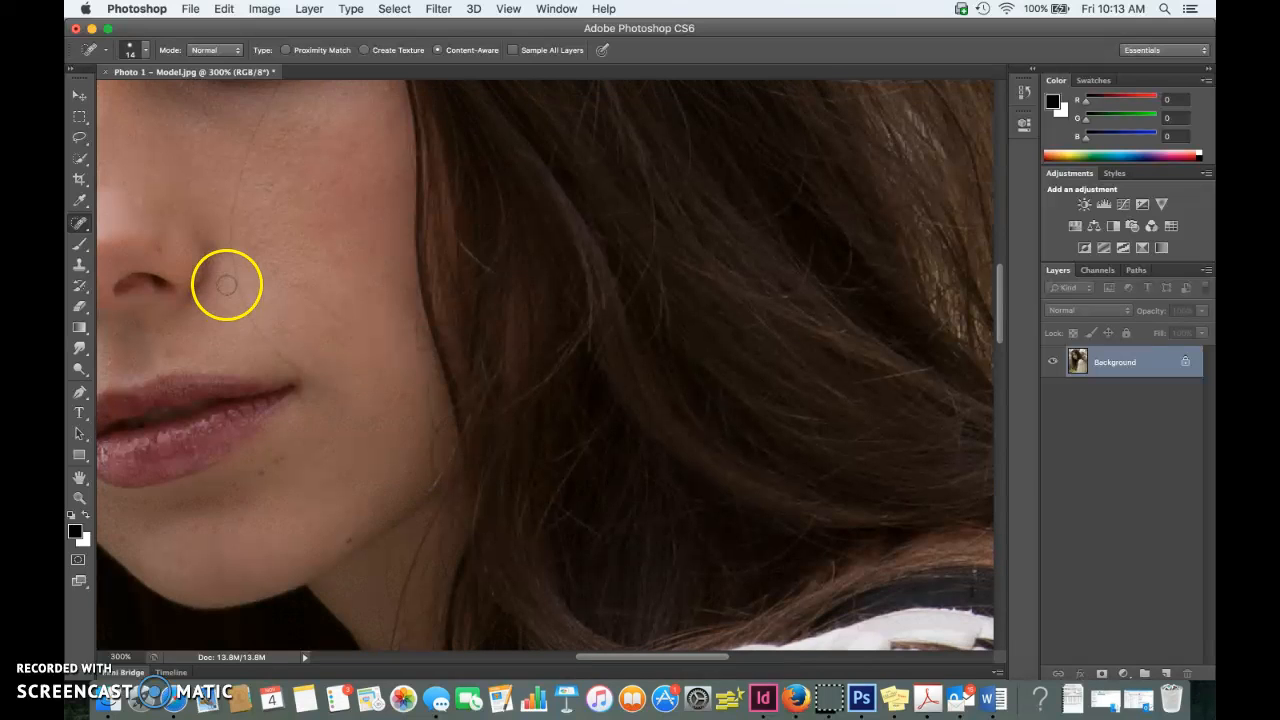
pyautogui.hscroll(-5, 177, 271)
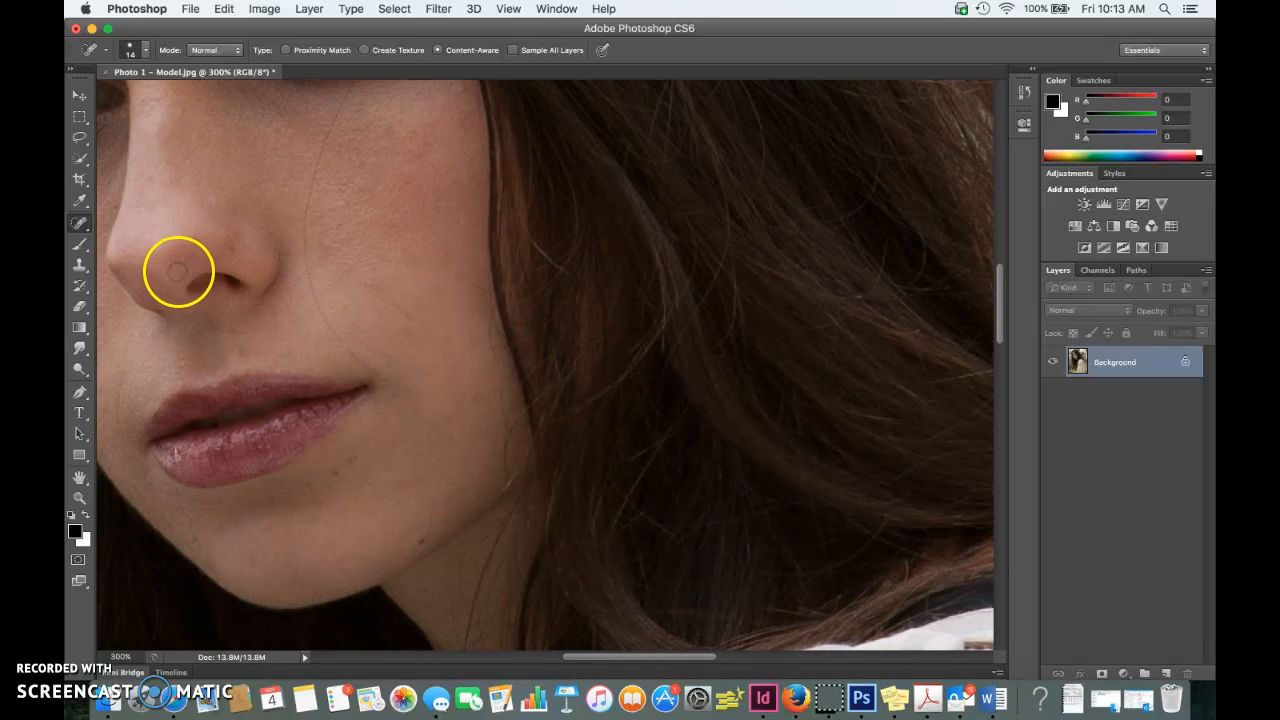
pyautogui.scroll(1, 179, 271)
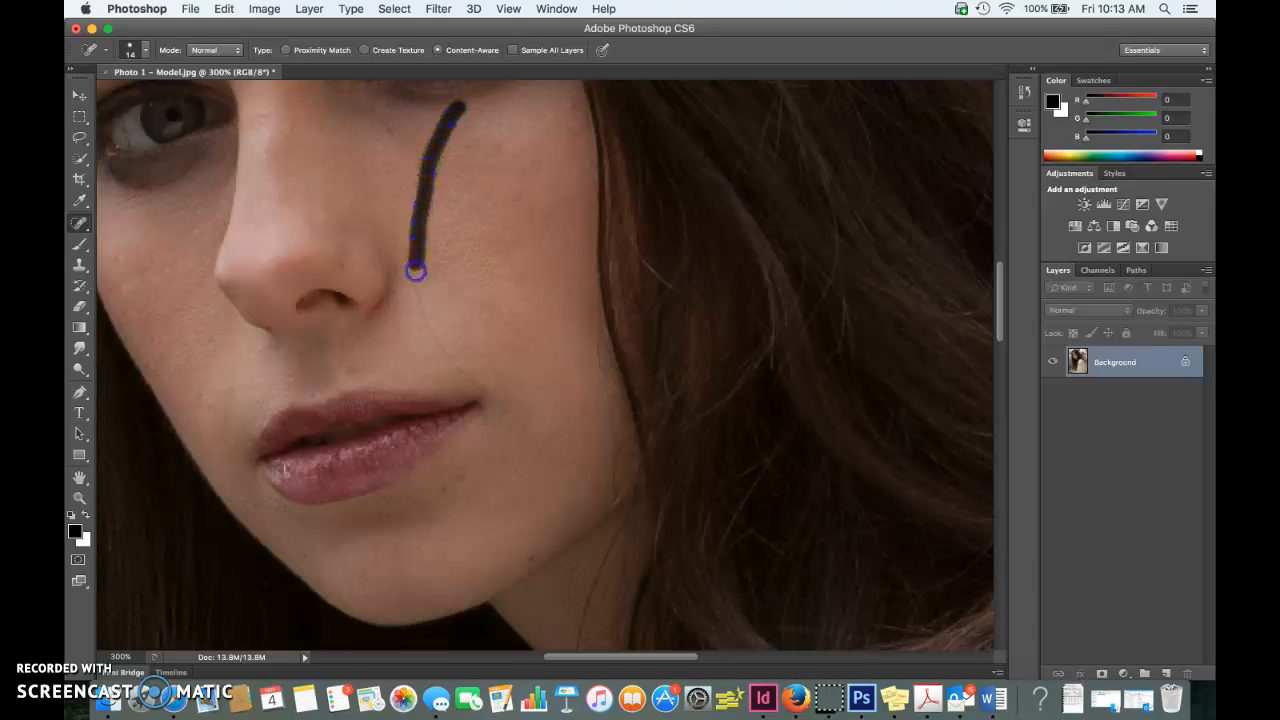
pyautogui.moveTo(470, 378); pyautogui.dragTo(581, 418)
pyautogui.moveTo(433, 222)
pyautogui.mouseDown()
pyautogui.moveTo(416, 254)
pyautogui.moveTo(416, 336)
pyautogui.moveTo(480, 386)
pyautogui.mouseUp()
pyautogui.moveTo(466, 323)
pyautogui.mouseDown()
pyautogui.moveTo(505, 377)
pyautogui.moveTo(556, 370)
pyautogui.mouseUp()
# Heal the marks on the far cheek and the small blemishes below the lips and along the chin.
pyautogui.moveTo(220, 373); pyautogui.dragTo(229, 483)
pyautogui.moveTo(234, 384); pyautogui.dragTo(234, 470)
pyautogui.click(529, 555)
pyautogui.click(466, 477)
pyautogui.click(454, 481)
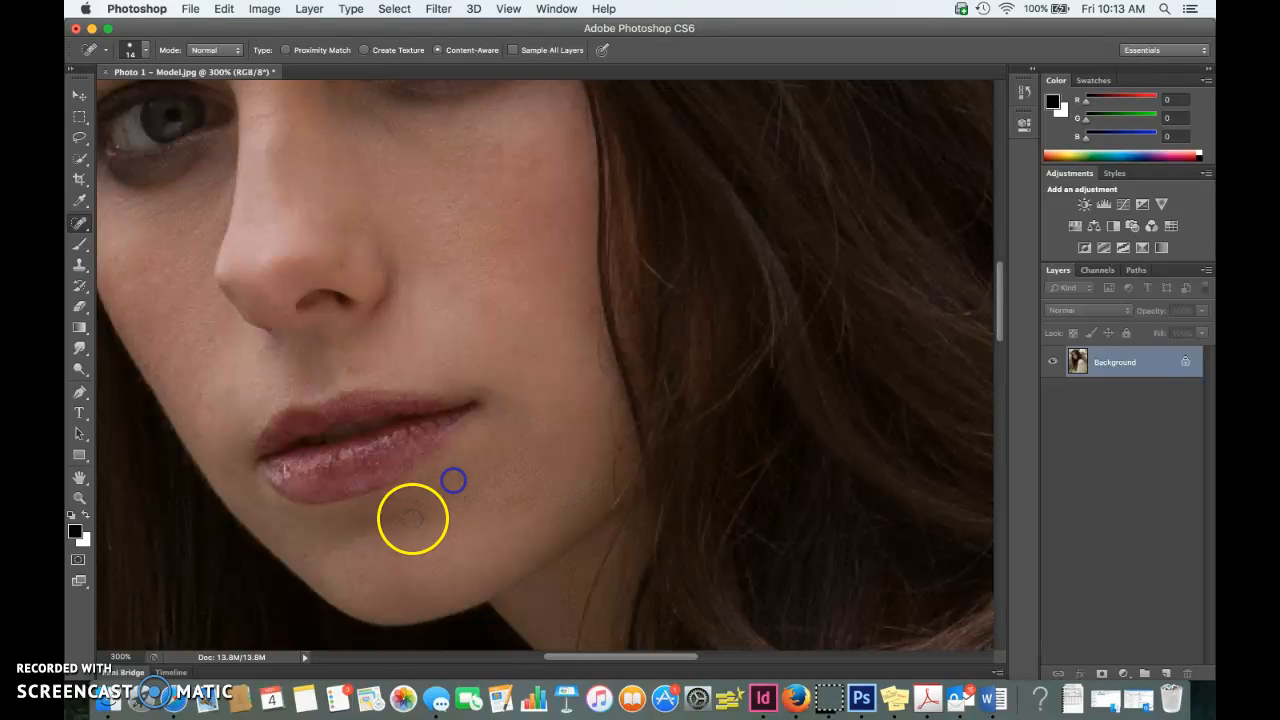
pyautogui.click(305, 555)
# Heal the remaining marks on the near cheek beneath the eye.
pyautogui.scroll(2, 380, 487)
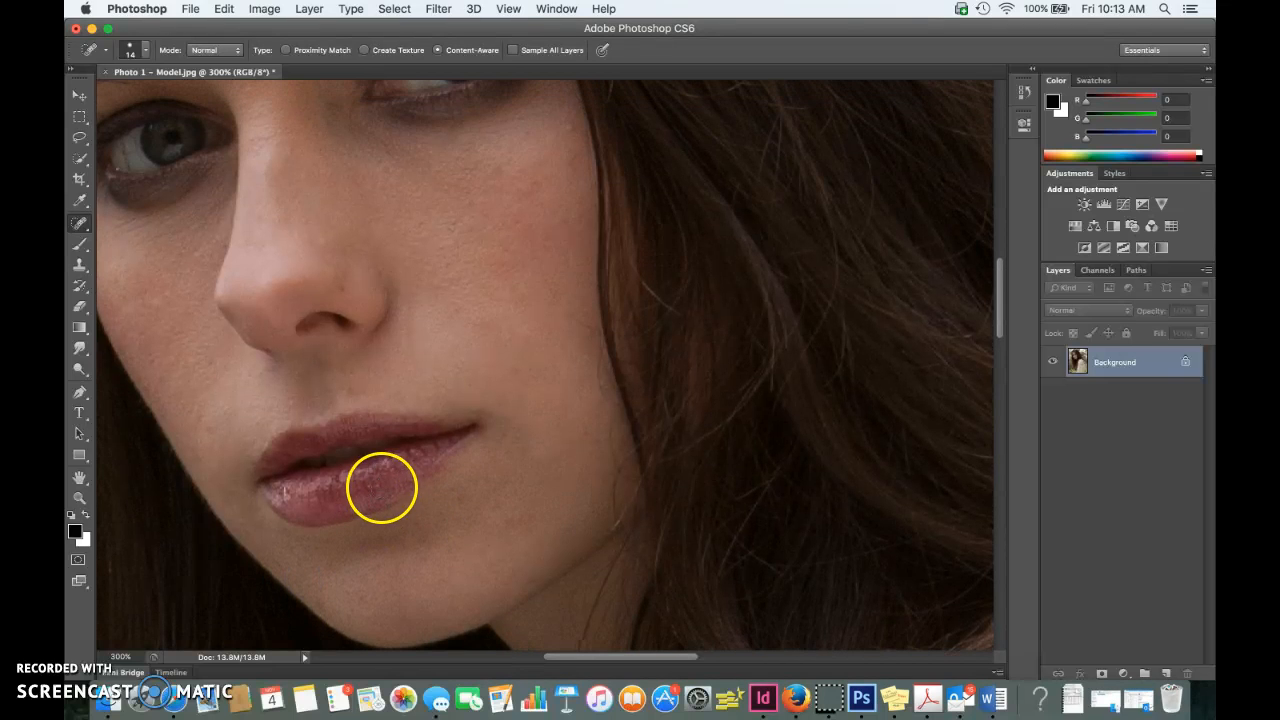
pyautogui.moveTo(466, 151)
pyautogui.mouseDown()
pyautogui.moveTo(470, 223)
pyautogui.moveTo(571, 314)
pyautogui.mouseUp()
pyautogui.hscroll(-3, 438, 296)
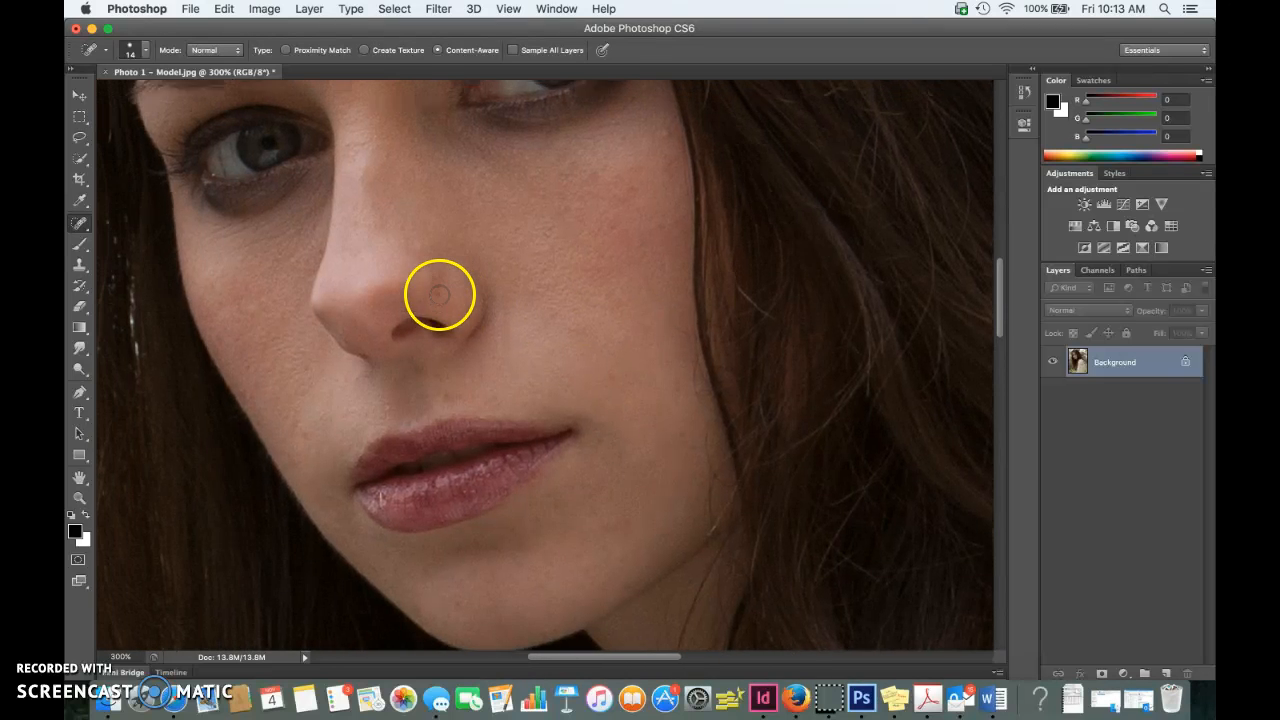
# Try the Spot Healing Brush on the dark circle under the far eye and undo the stroke.
pyautogui.scroll(5, 437, 291)
pyautogui.moveTo(217, 365)
pyautogui.mouseDown()
pyautogui.moveTo(234, 391)
pyautogui.moveTo(303, 370)
pyautogui.mouseUp()
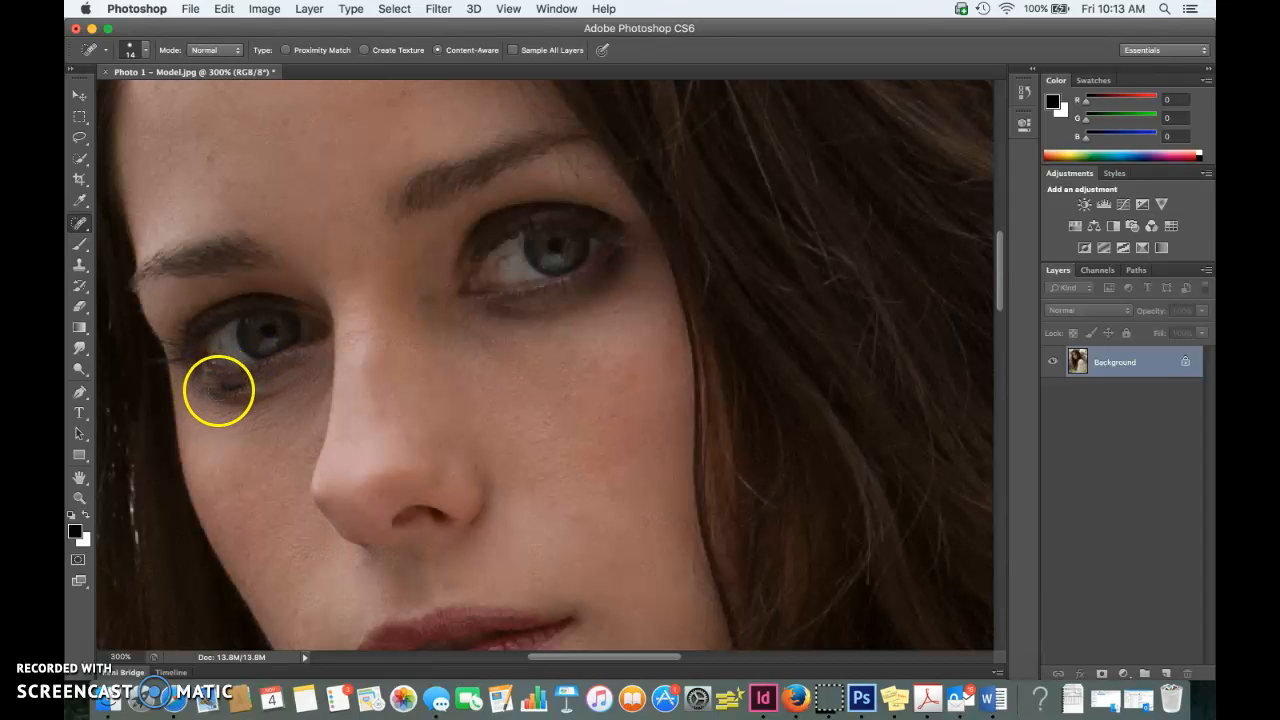
pyautogui.press('super+z')
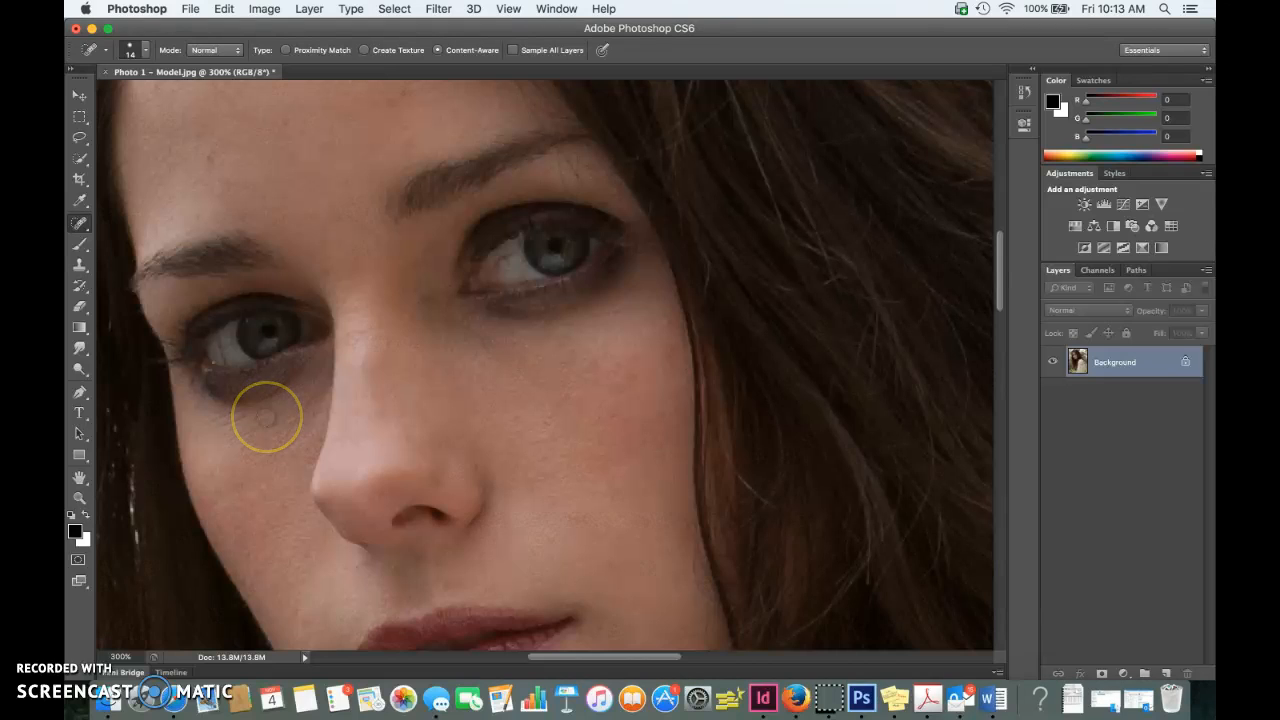
# Switch to the Healing Brush, sample clean skin from the far cheek, and paint over the dark circle under that eye.
pyautogui.click(81, 222)
pyautogui.click(129, 230)
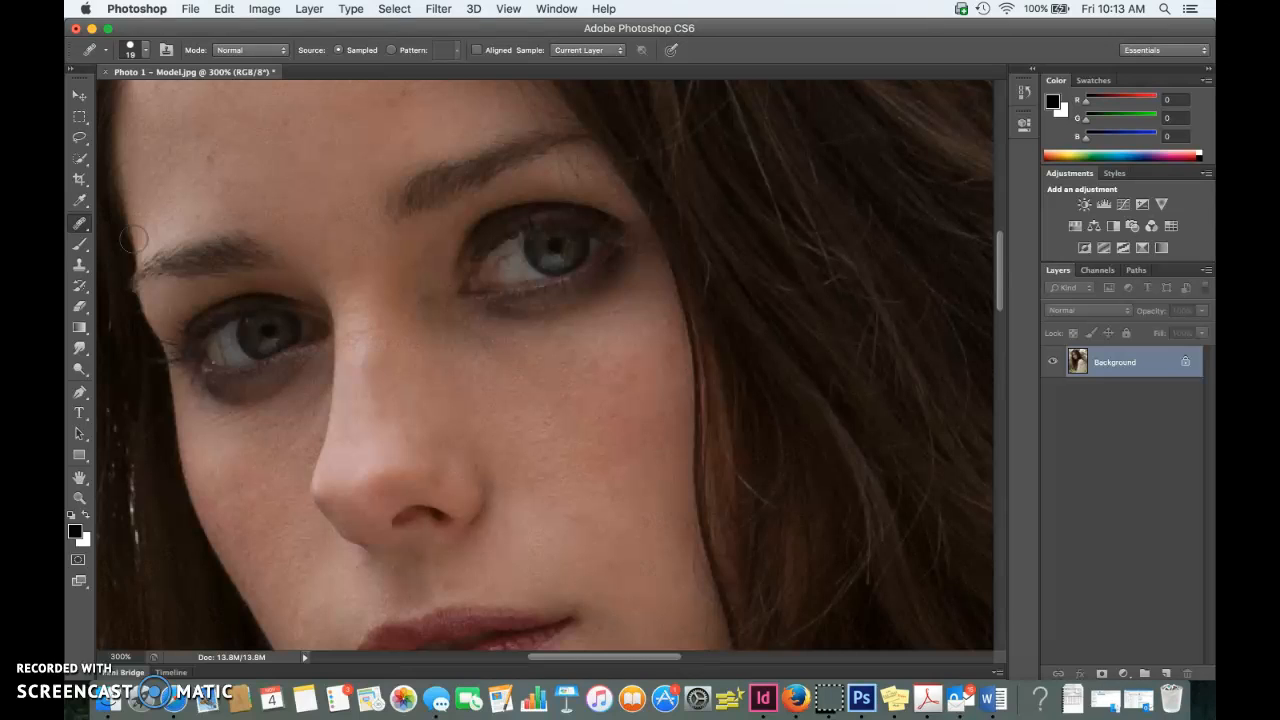
pyautogui.moveTo(225, 440)
pyautogui.mouseDown()
pyautogui.moveTo(243, 474)
pyautogui.moveTo(226, 437)
pyautogui.moveTo(215, 443)
pyautogui.mouseUp()
pyautogui.keyDown('alt'); pyautogui.click(214, 442); pyautogui.keyUp('alt')
pyautogui.moveTo(215, 442)
pyautogui.mouseDown()
pyautogui.moveTo(286, 414)
pyautogui.moveTo(251, 431)
pyautogui.moveTo(239, 394)
pyautogui.moveTo(289, 383)
pyautogui.moveTo(257, 377)
pyautogui.moveTo(286, 383)
pyautogui.moveTo(245, 405)
pyautogui.mouseUp()
pyautogui.keyDown('alt'); pyautogui.click(213, 442); pyautogui.keyUp('alt')
pyautogui.moveTo(208, 398); pyautogui.dragTo(205, 387)
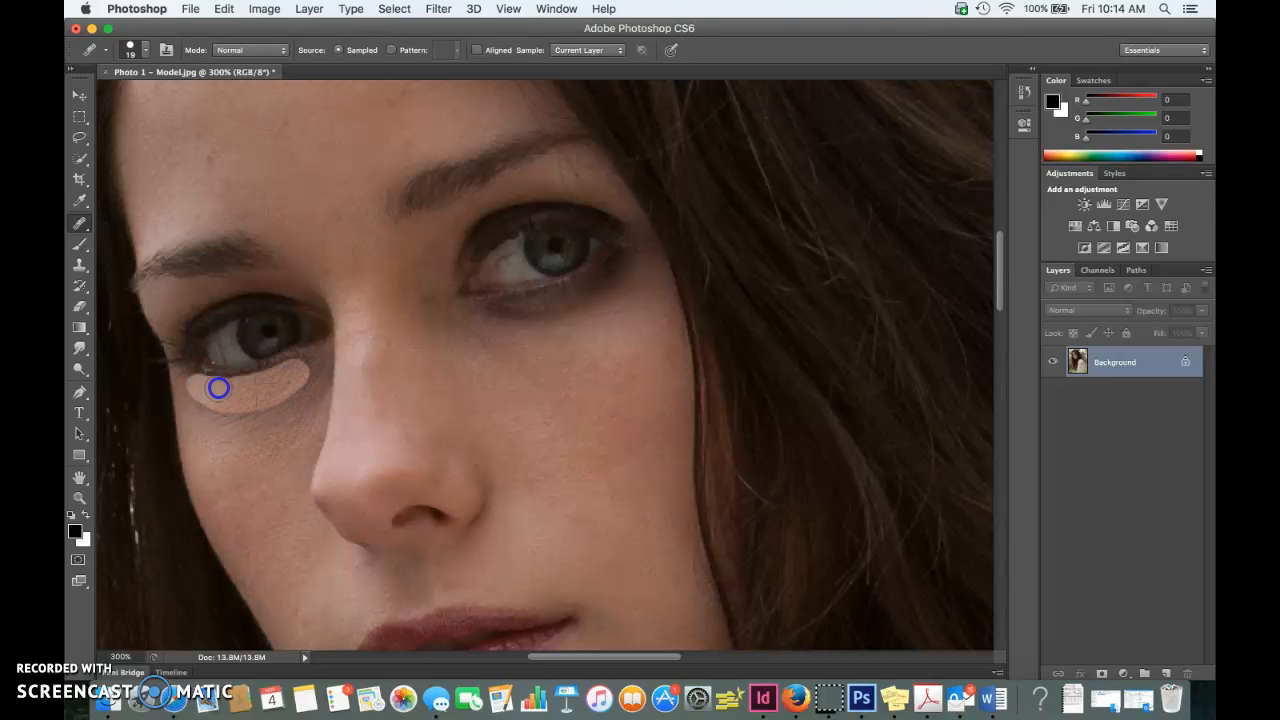
# Blend the remaining shadow between the far eye and the cheek with further Healing Brush strokes.
pyautogui.moveTo(240, 460)
pyautogui.mouseDown()
pyautogui.moveTo(203, 439)
pyautogui.moveTo(275, 482)
pyautogui.moveTo(257, 457)
pyautogui.mouseUp()
pyautogui.click(441, 423)
pyautogui.moveTo(183, 423)
pyautogui.mouseDown()
pyautogui.moveTo(149, 428)
pyautogui.moveTo(220, 434)
pyautogui.moveTo(221, 455)
pyautogui.mouseUp()
pyautogui.moveTo(198, 410)
pyautogui.mouseDown()
pyautogui.moveTo(295, 382)
pyautogui.moveTo(201, 396)
pyautogui.mouseUp()
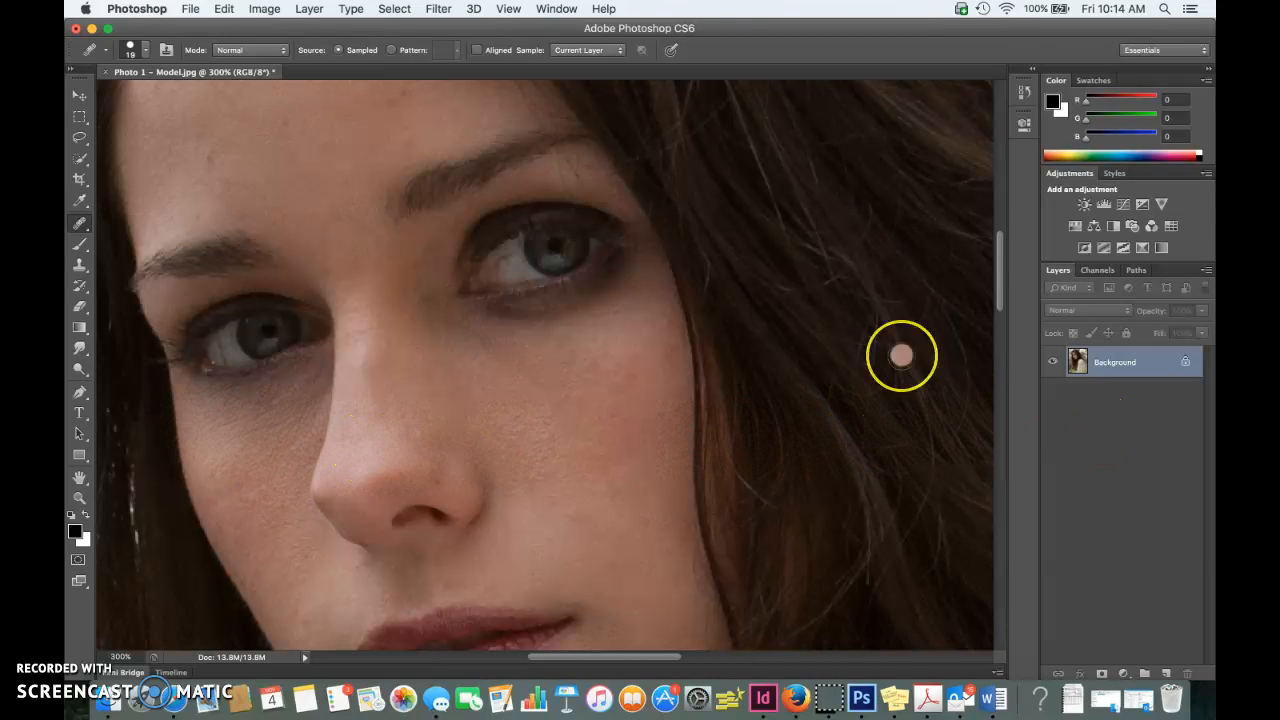
# Duplicate the retouched Background layer.
pyautogui.press('super+j')
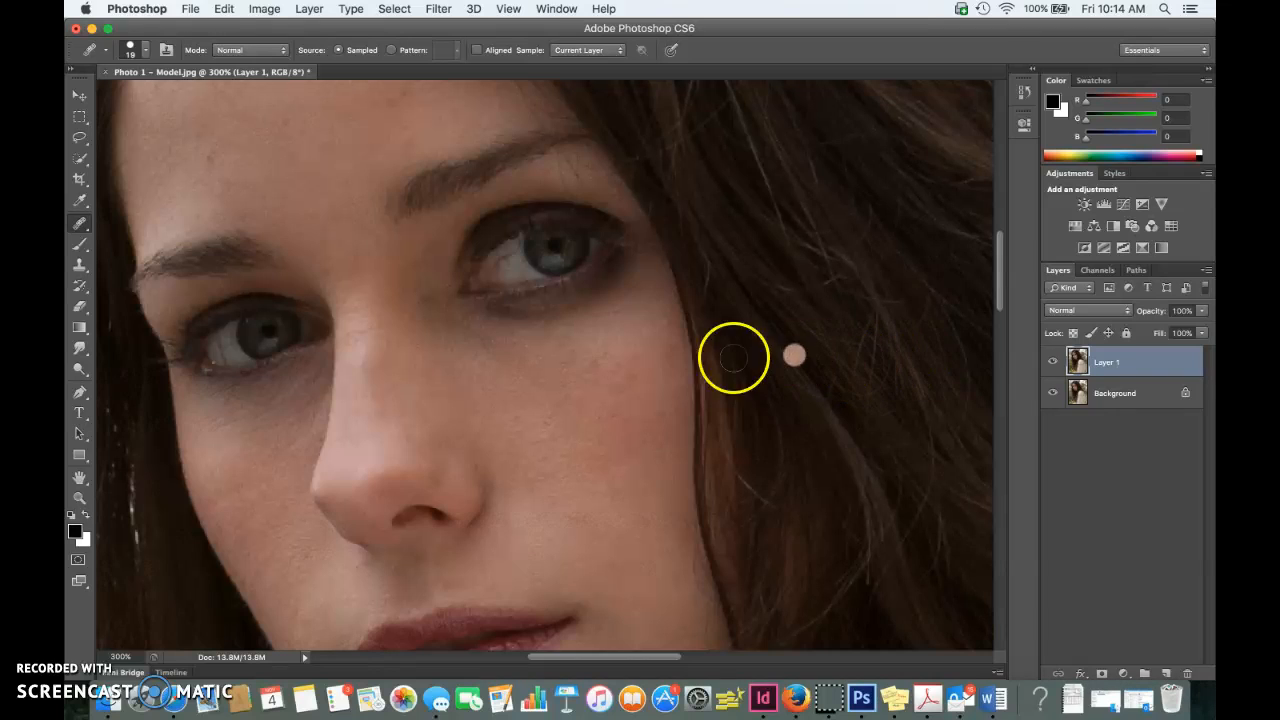
# Revert the history to the last Spot Healing Brush state, before the under-eye Healing Brush strokes, and duplicate the Background layer.
pyautogui.click(1024, 92)
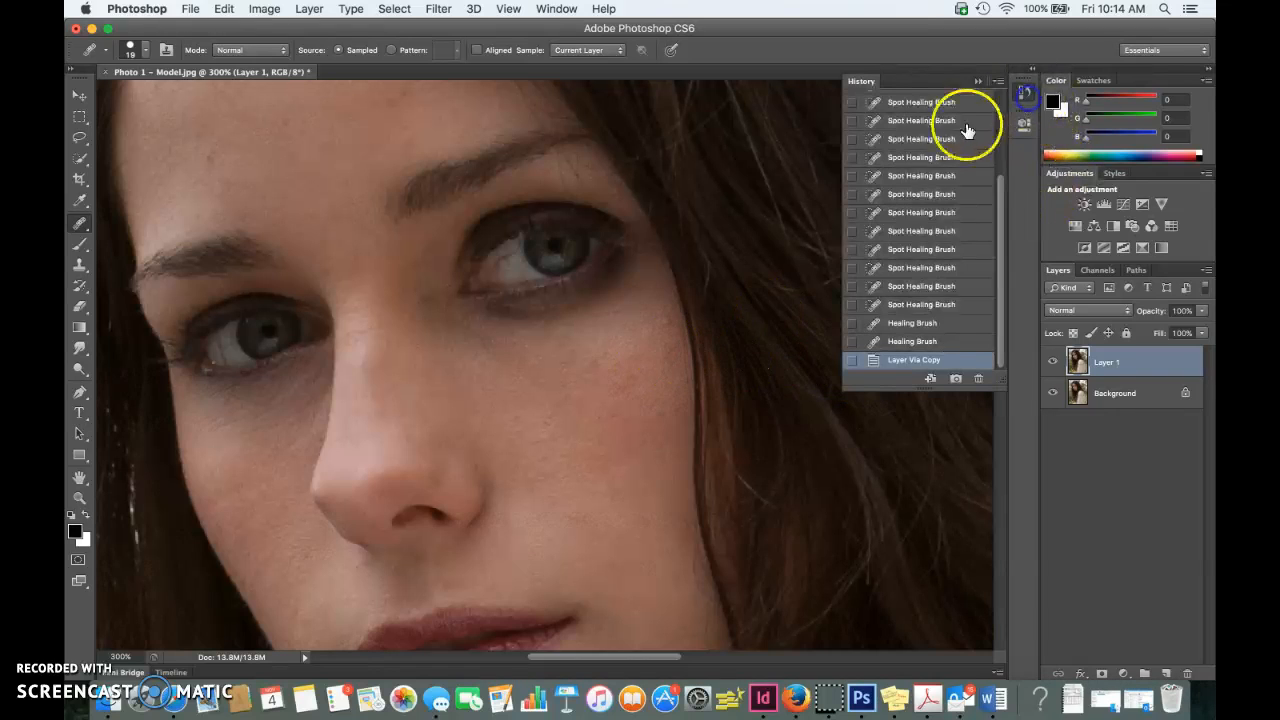
pyautogui.click(928, 304)
pyautogui.click(1024, 92)
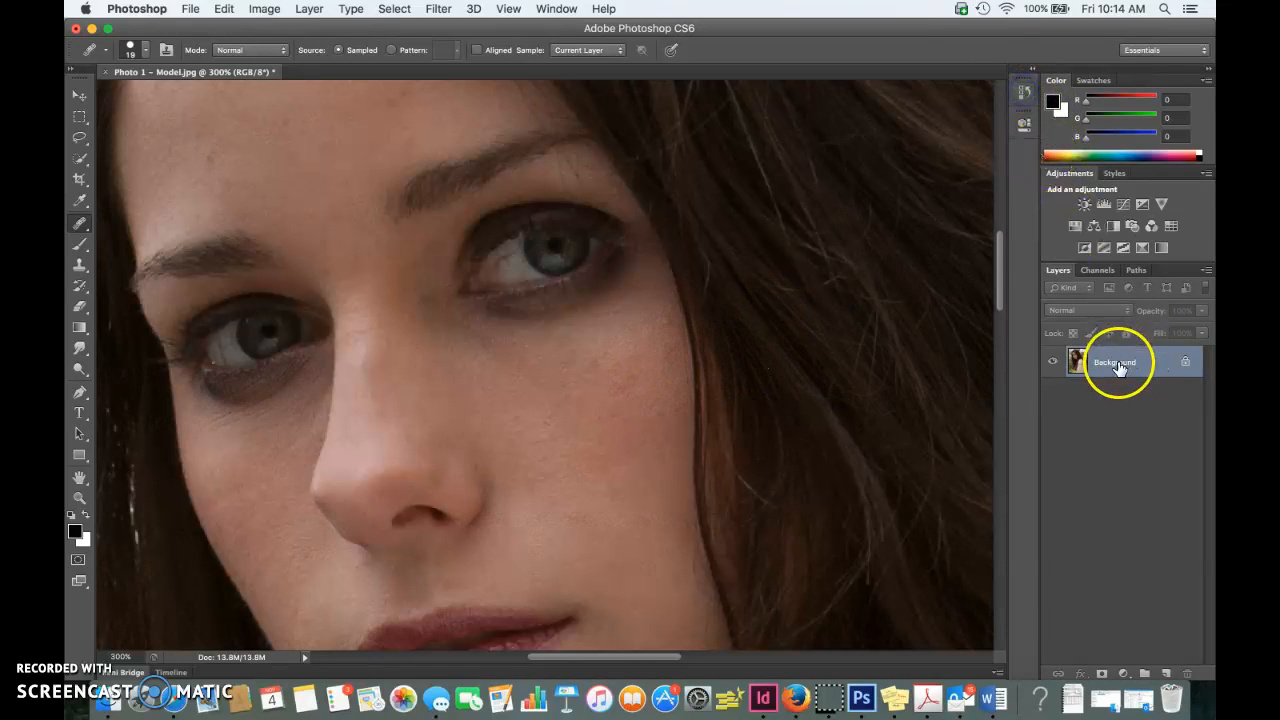
pyautogui.press('super+j')
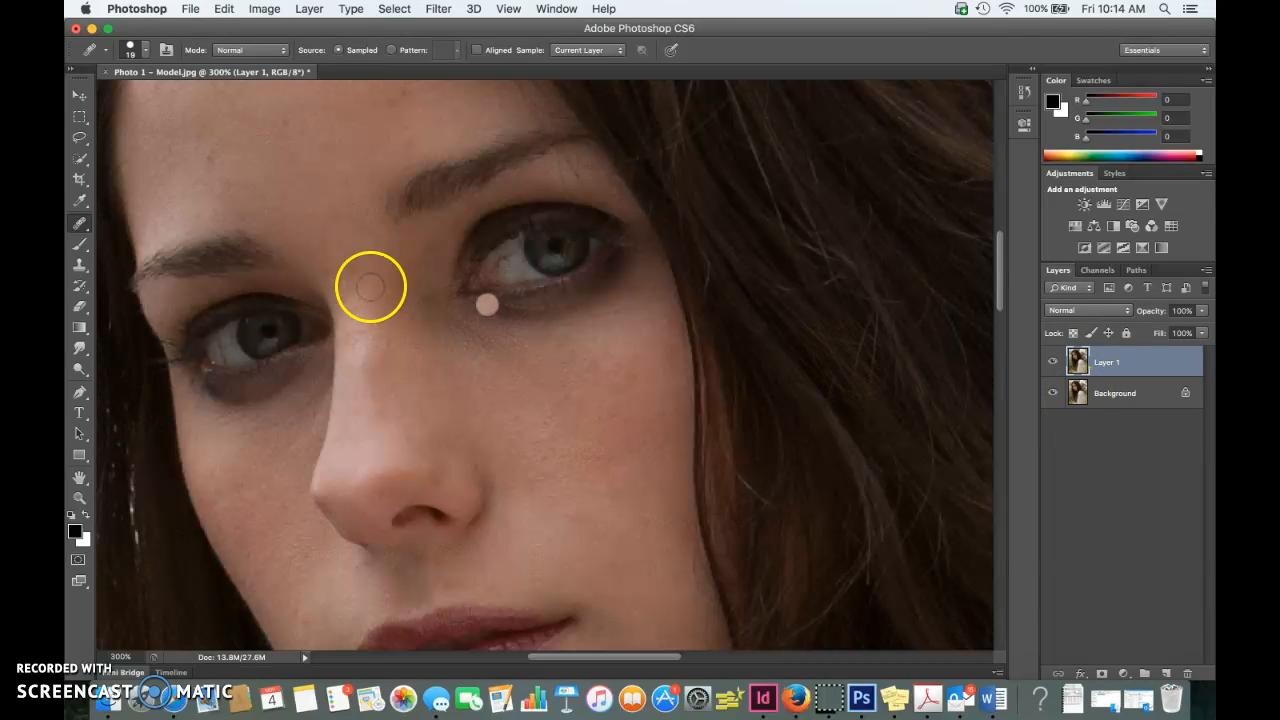
# Sample clean skin below the far eye and paint over its dark circle on Layer 1 with the Healing Brush.
pyautogui.keyDown('alt'); pyautogui.click(230, 432); pyautogui.keyUp('alt')
pyautogui.moveTo(200, 386); pyautogui.dragTo(234, 391)
pyautogui.keyDown('alt'); pyautogui.click(222, 439); pyautogui.keyUp('alt')
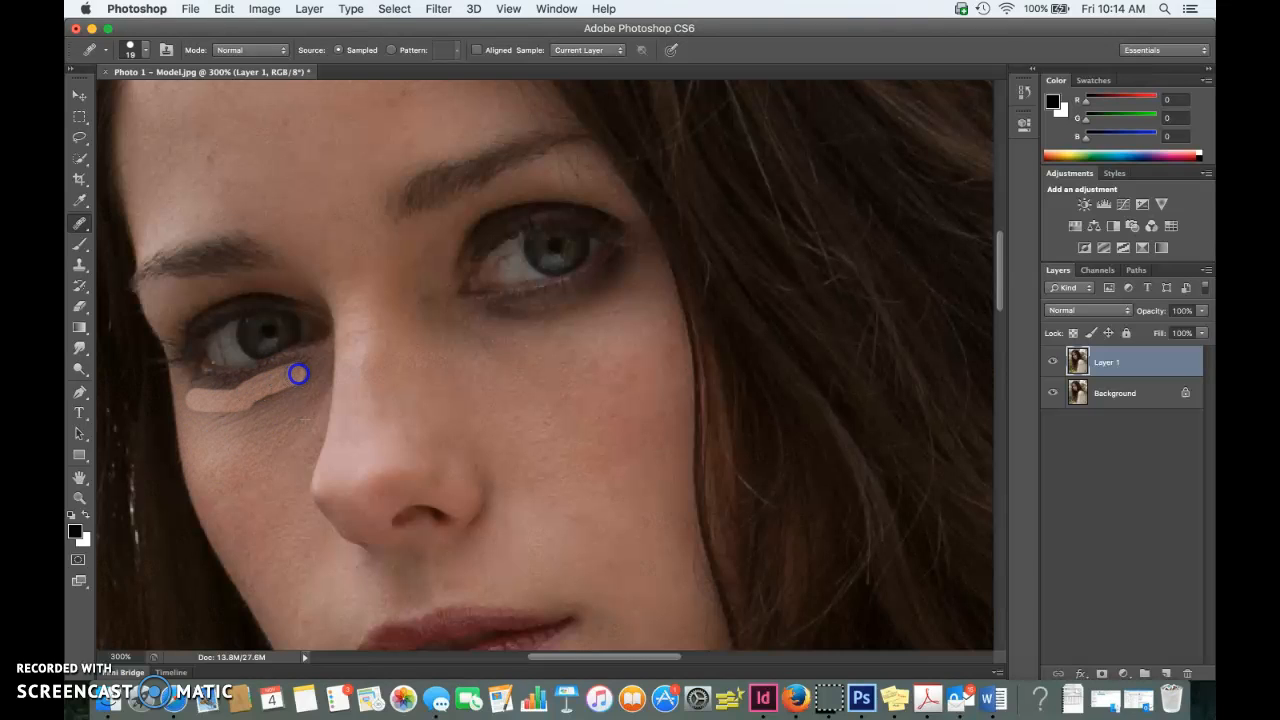
pyautogui.moveTo(230, 386)
pyautogui.mouseDown()
pyautogui.moveTo(223, 442)
pyautogui.moveTo(223, 390)
pyautogui.mouseUp()
pyautogui.keyDown('alt'); pyautogui.click(223, 423); pyautogui.keyUp('alt')
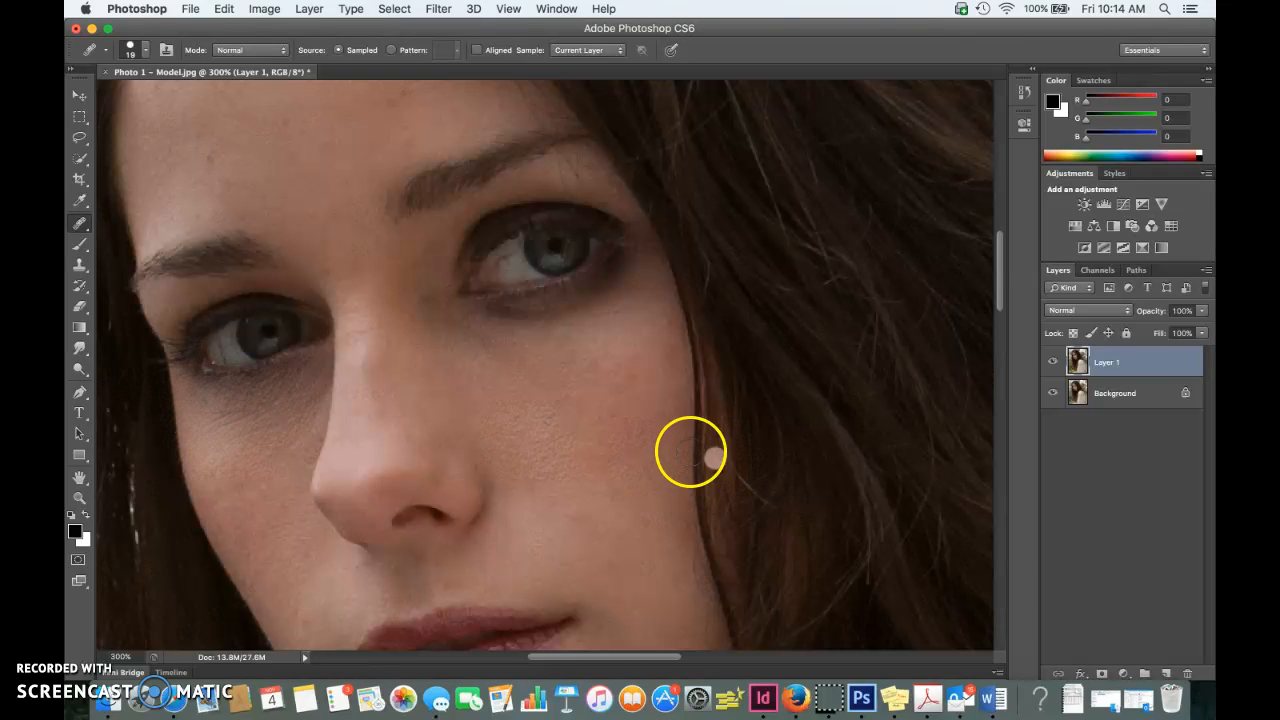
# Toggle Layer 1's visibility repeatedly to compare the under-eye area before and after the healing.
pyautogui.click(1053, 363)
pyautogui.click(1053, 364)
pyautogui.click(1053, 364)
pyautogui.click(1054, 364)
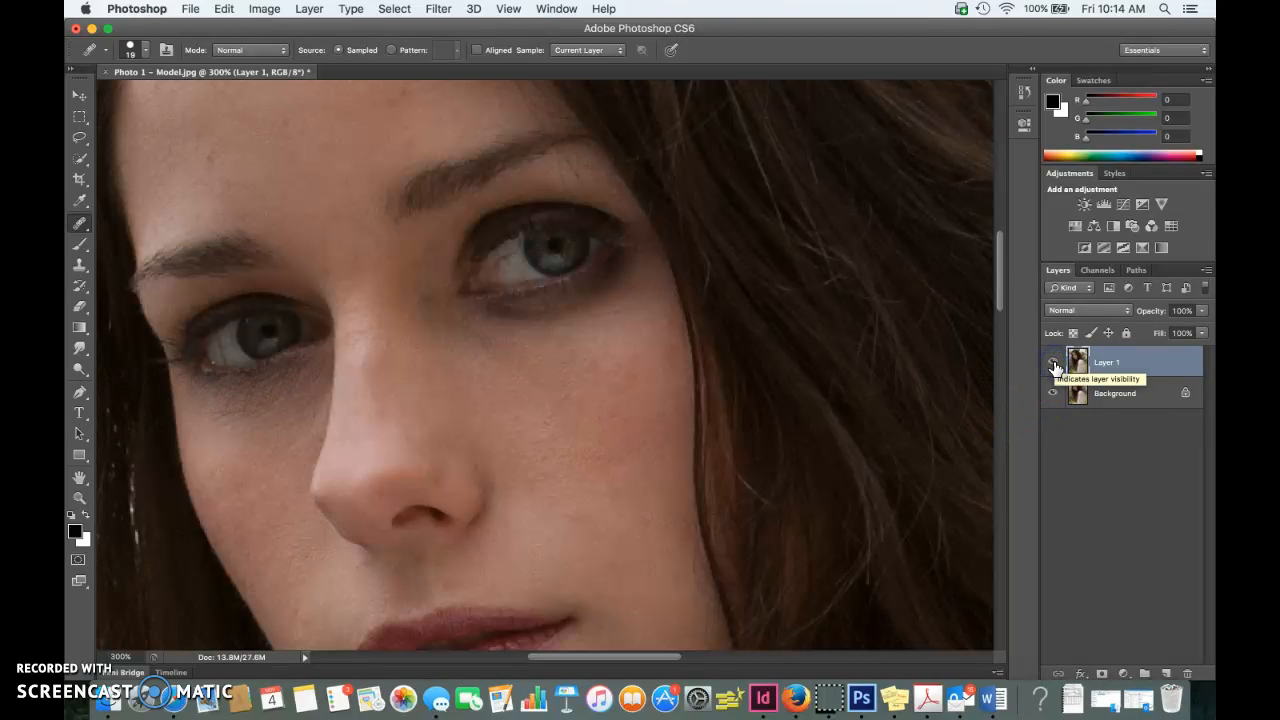
pyautogui.click(1054, 365)
pyautogui.click(1054, 365)
pyautogui.click(1054, 365)
pyautogui.click(1054, 365)
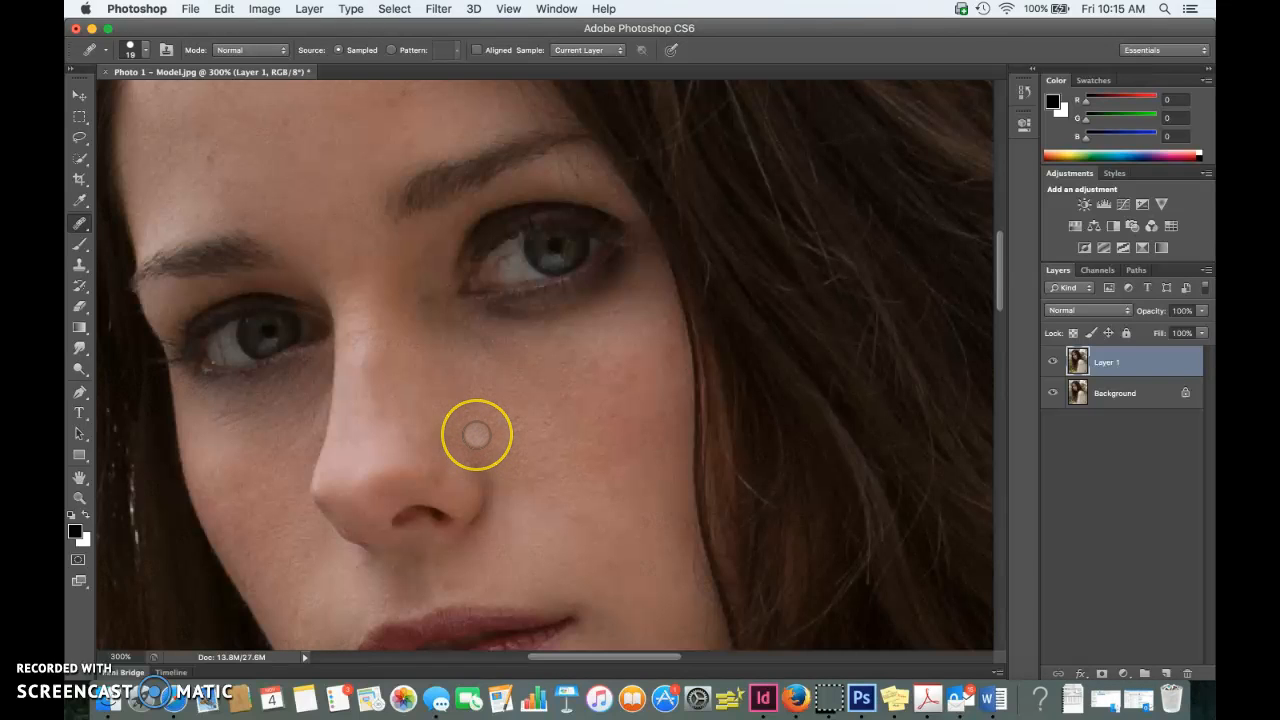
pyautogui.moveTo(389, 406); pyautogui.dragTo(408, 419)
pyautogui.scroll(3, 410, 417)
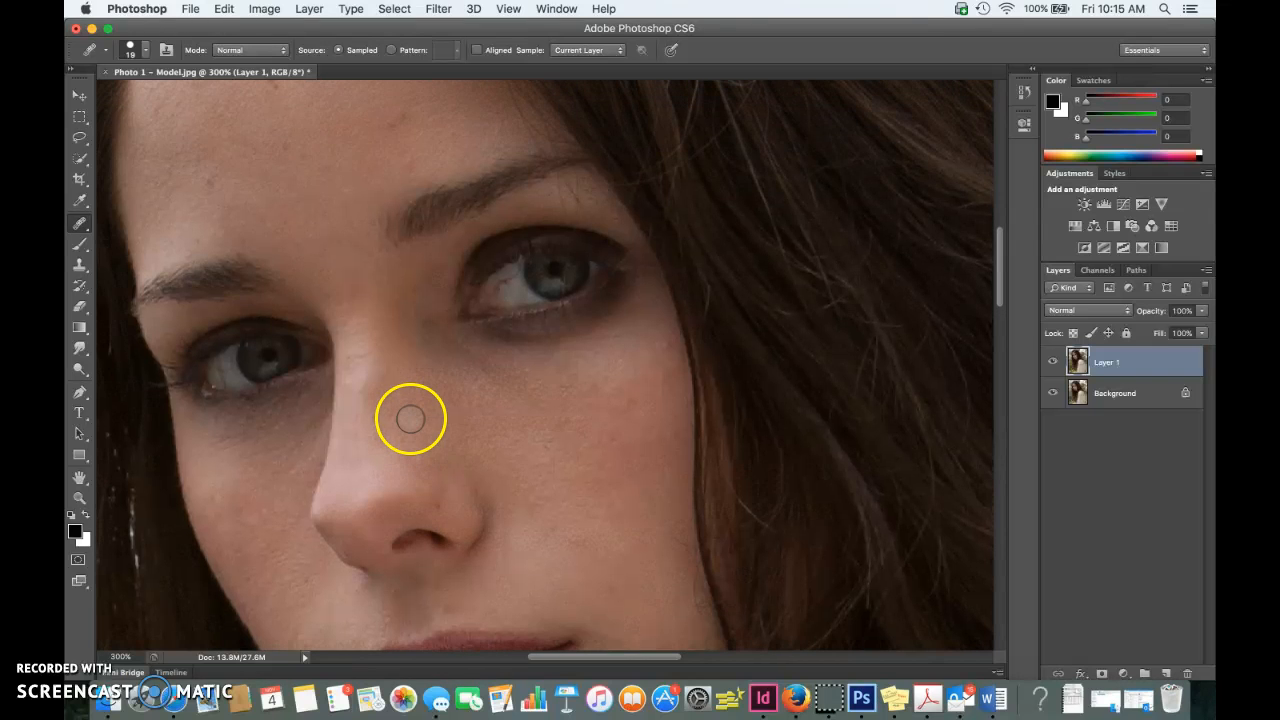
pyautogui.hscroll(3, 409, 418)
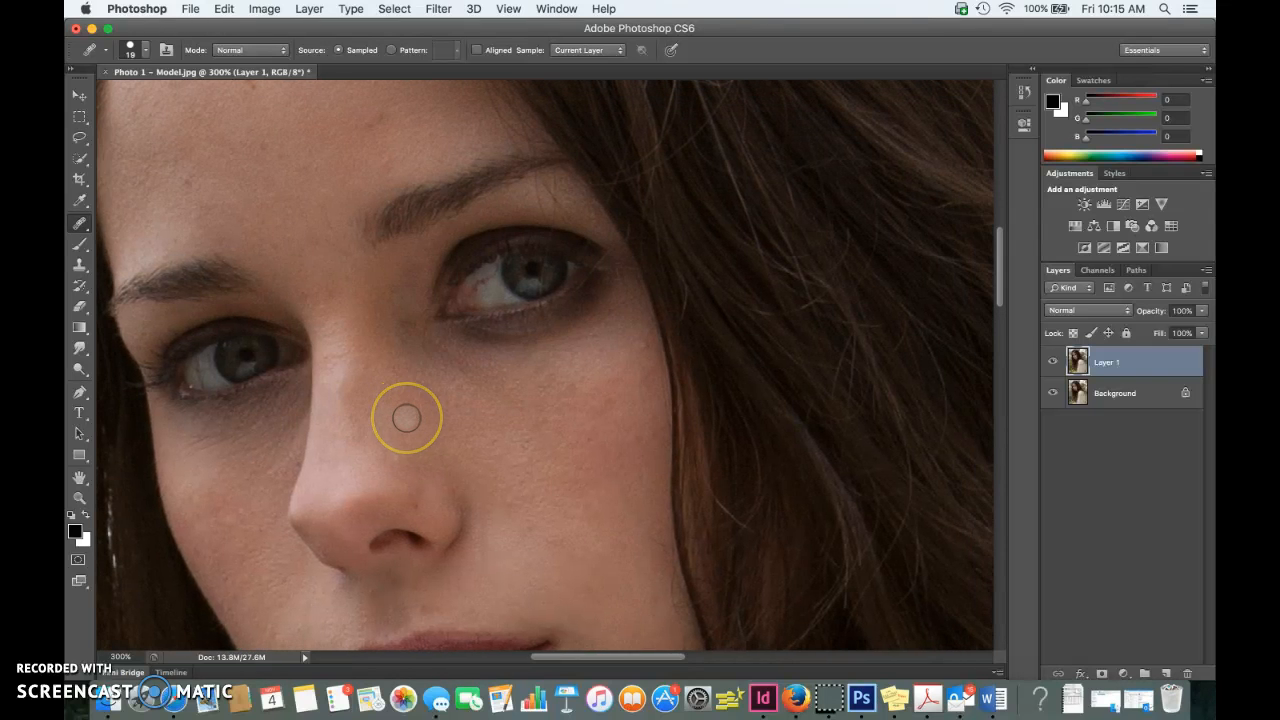
pyautogui.click(349, 406)
pyautogui.moveTo(180, 306)
pyautogui.mouseDown()
pyautogui.moveTo(149, 294)
pyautogui.moveTo(160, 297)
pyautogui.mouseUp()
# Try the Healing Brush with skin sampled from the far cheek on the blurred trees beside the model's hair.
pyautogui.press('super+1')
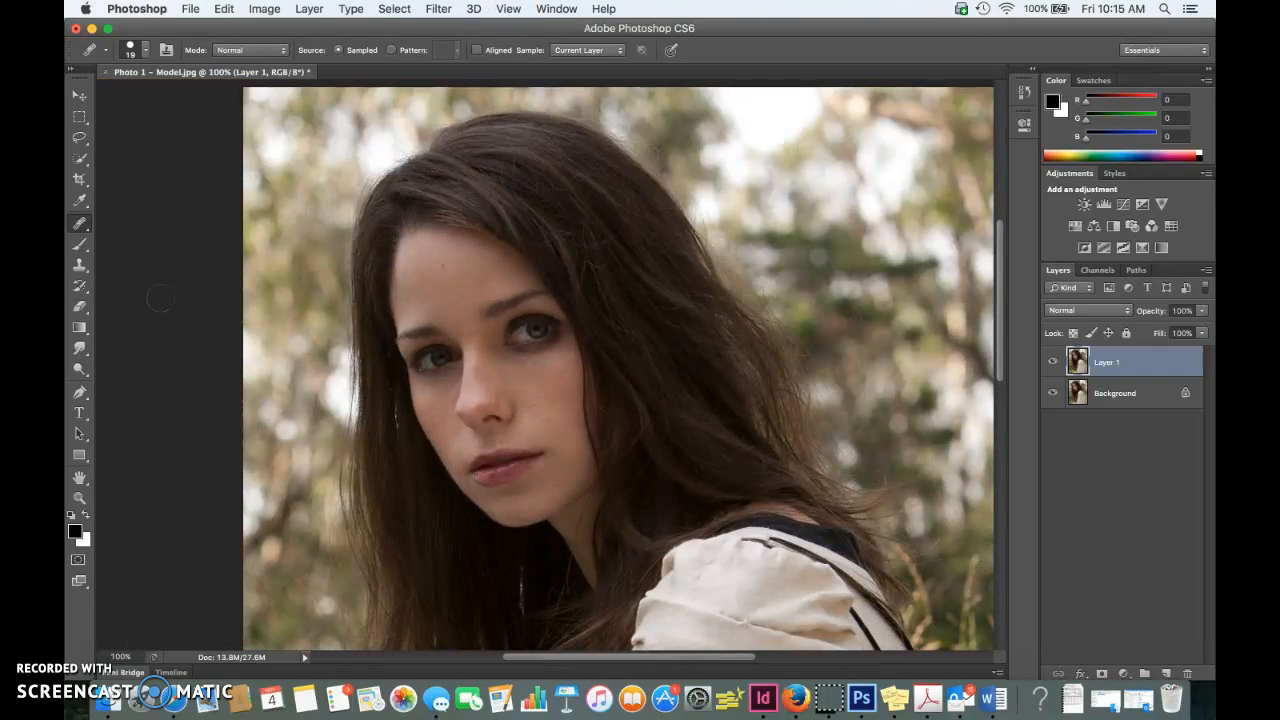
pyautogui.press('super+plus')
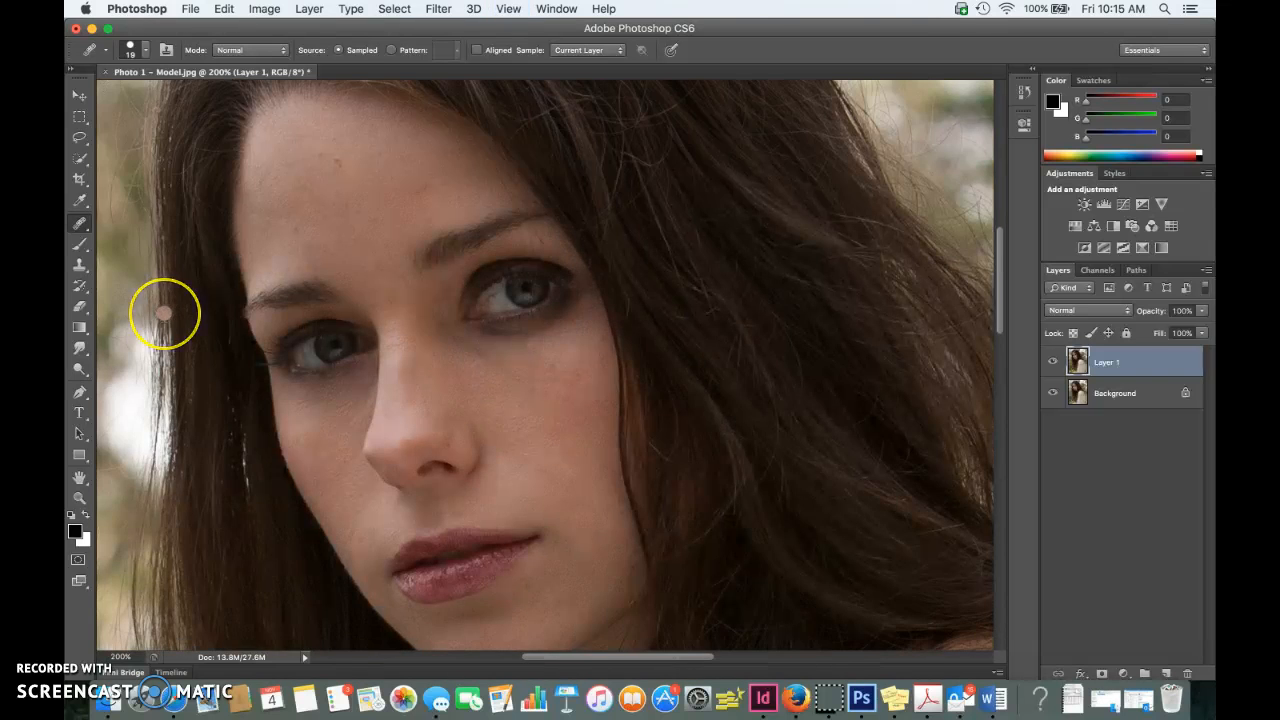
pyautogui.press('super+minus')
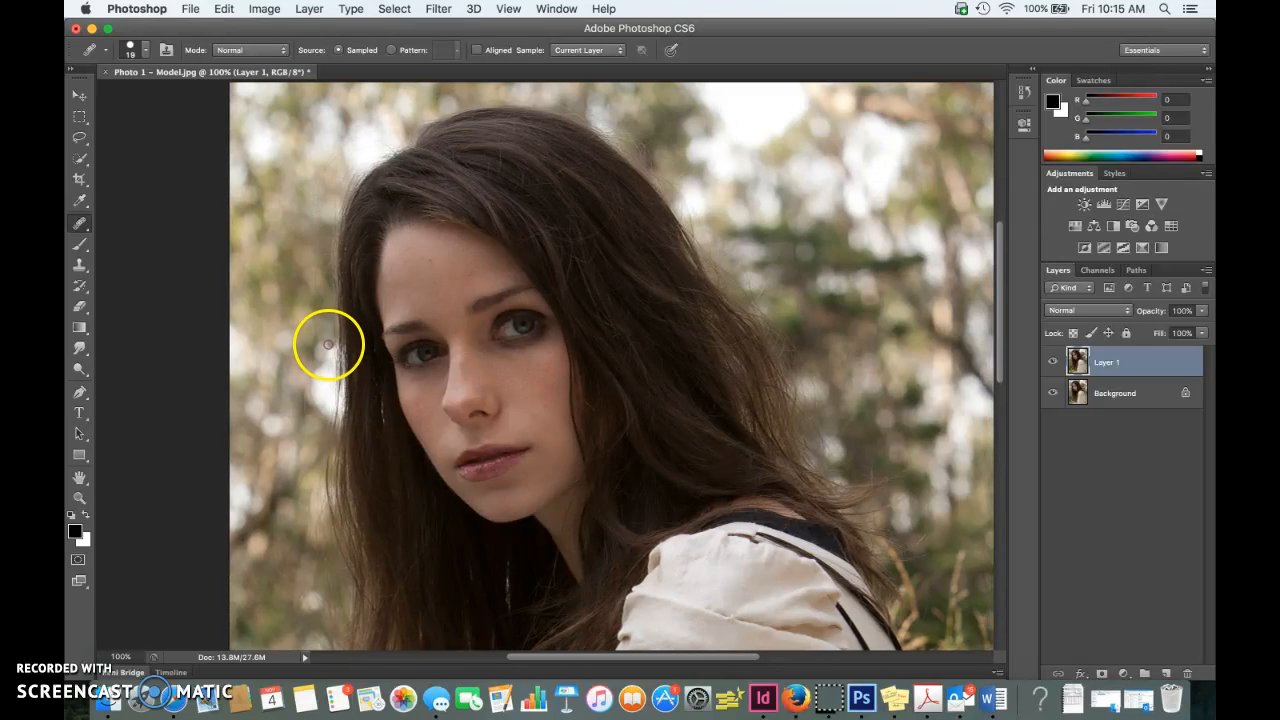
pyautogui.hscroll(1, 328, 344)
pyautogui.click(80, 222)
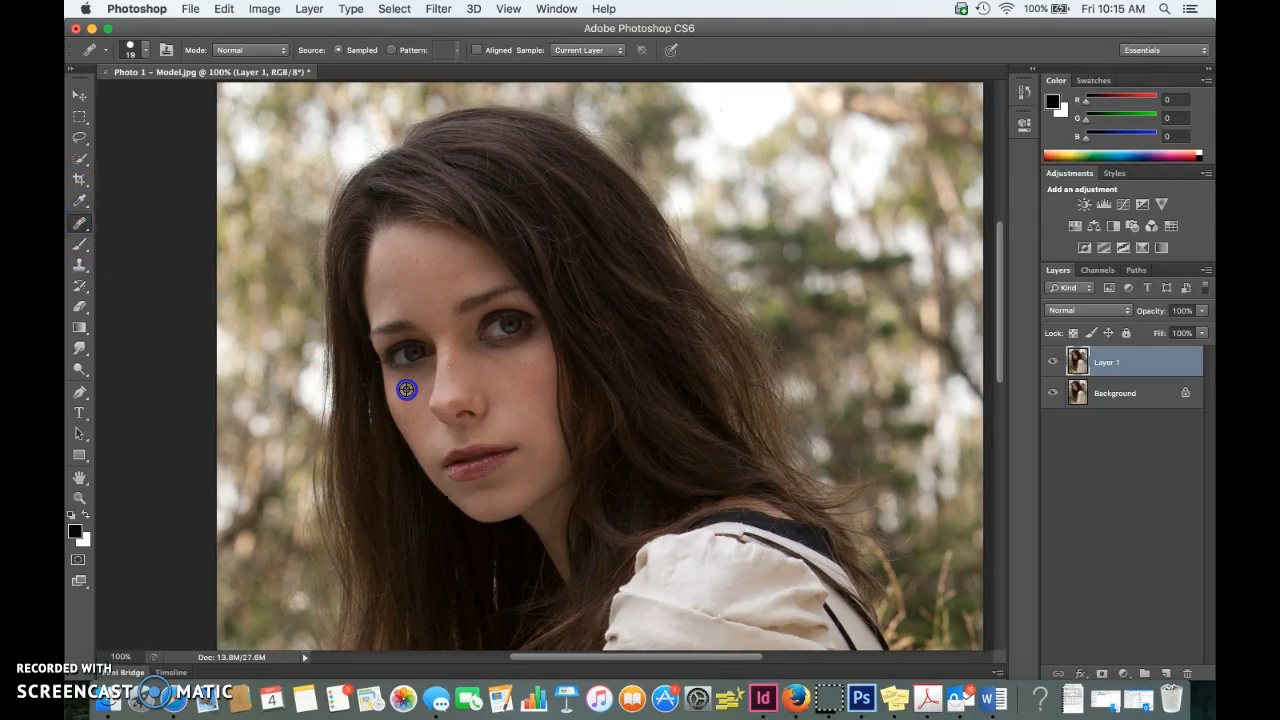
pyautogui.click(828, 282)
pyautogui.moveTo(866, 304)
pyautogui.mouseDown()
pyautogui.moveTo(823, 277)
pyautogui.moveTo(863, 289)
pyautogui.moveTo(858, 300)
pyautogui.moveTo(854, 286)
pyautogui.mouseUp()
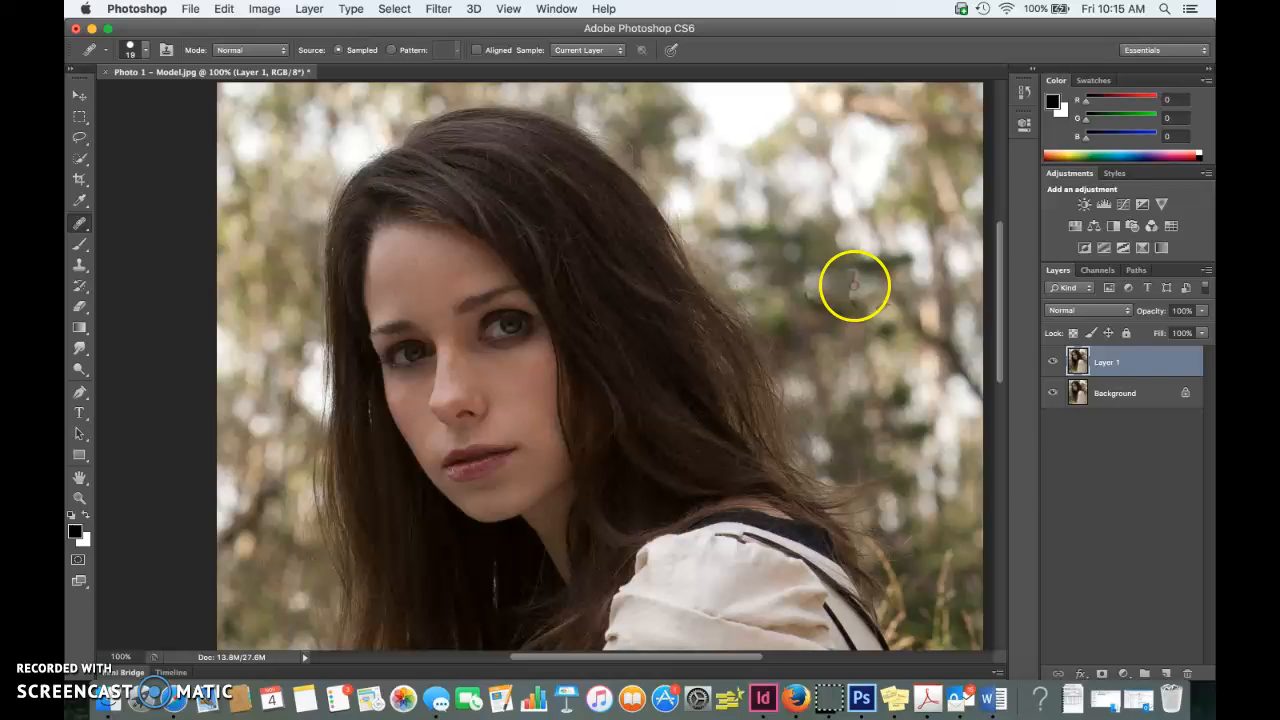
# Test the Clone Stamp on the background trees and set its mode to Normal and its opacity to 100%.
pyautogui.click(80, 265)
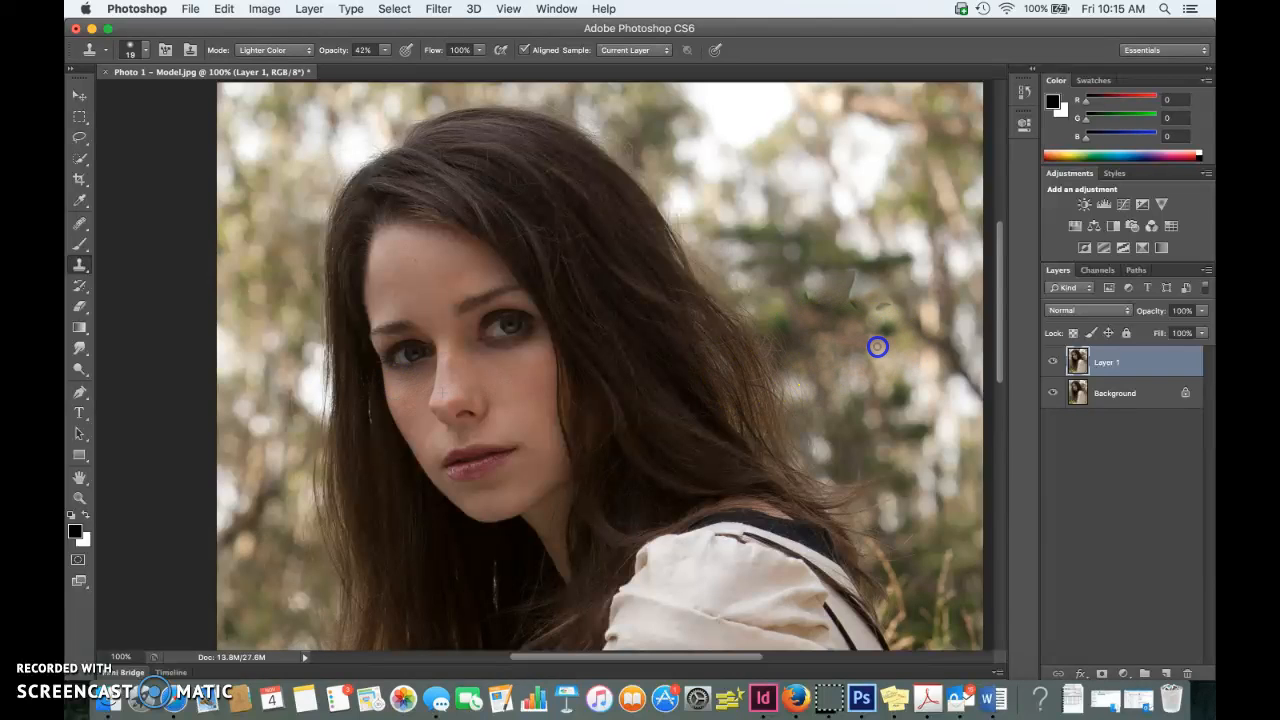
pyautogui.click(275, 50)
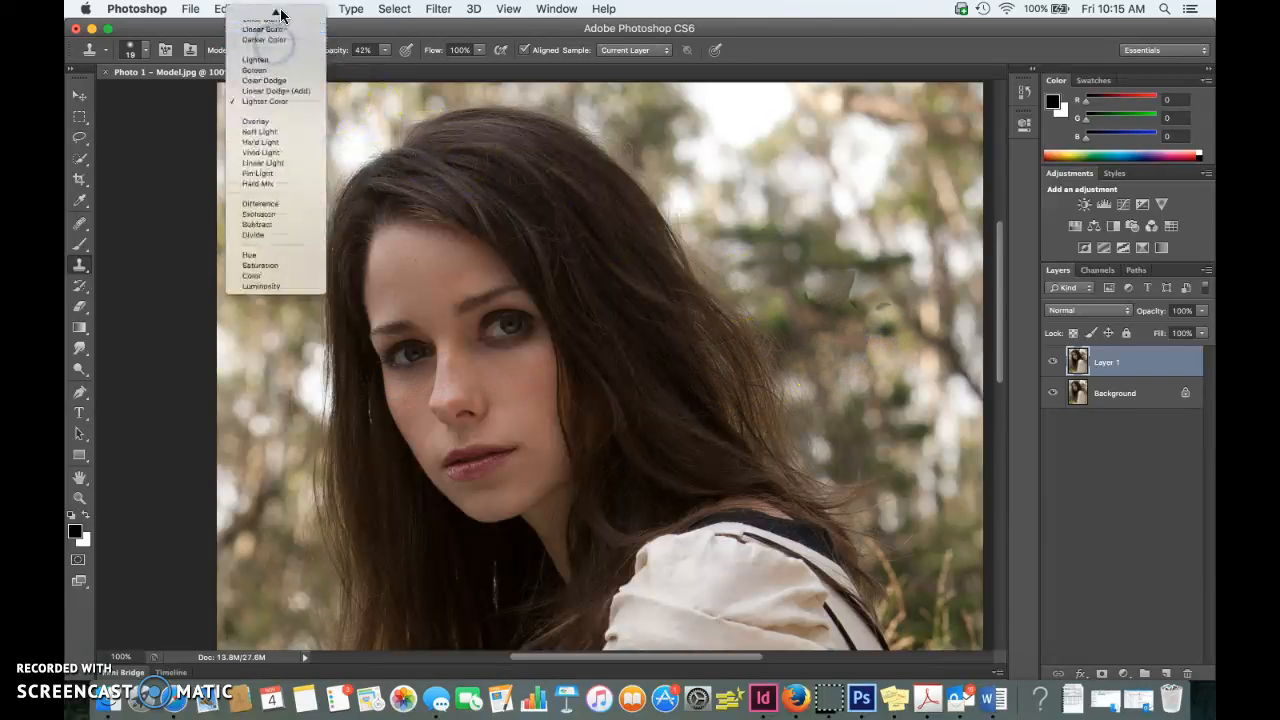
pyautogui.click(270, 16)
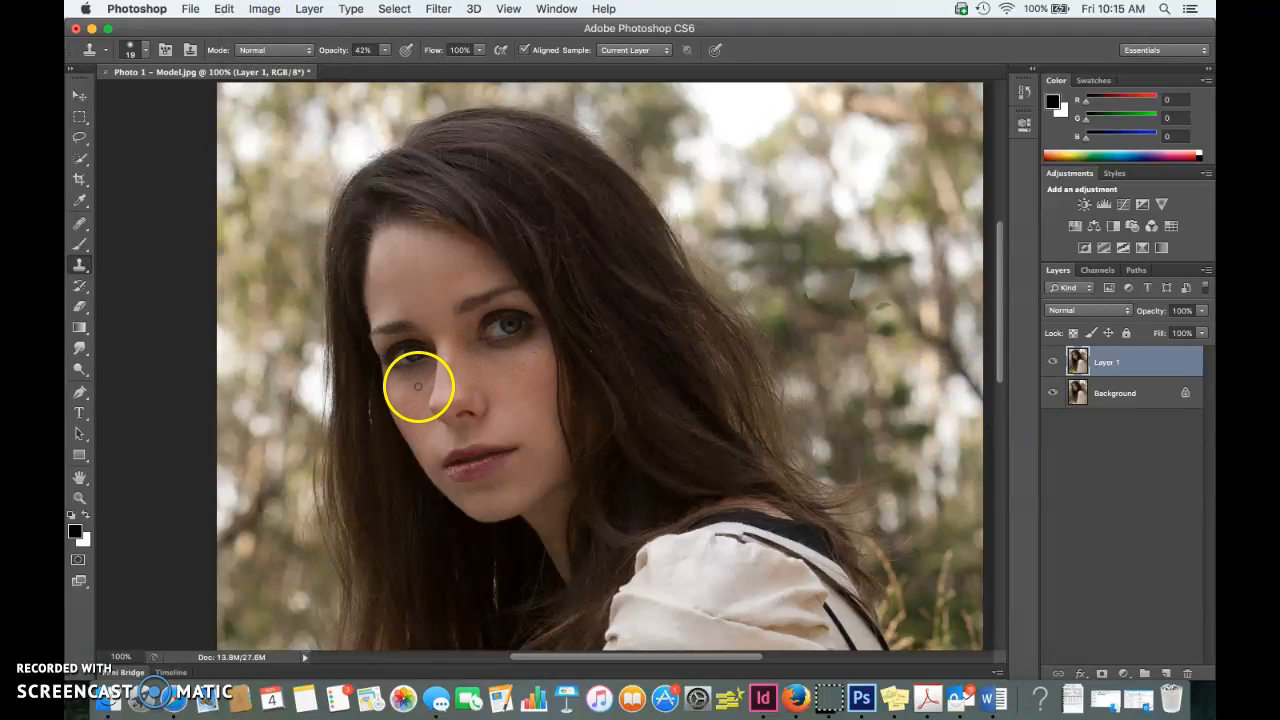
pyautogui.click(890, 338)
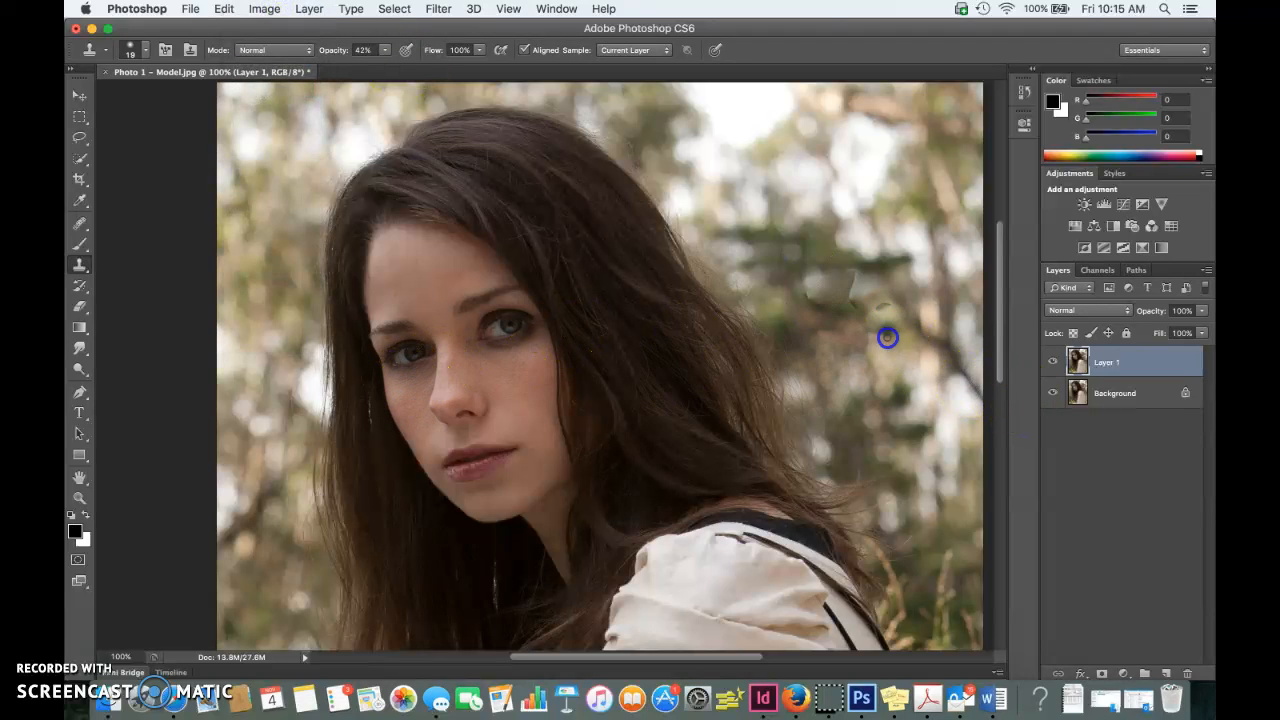
pyautogui.click(477, 120)
pyautogui.click(386, 50)
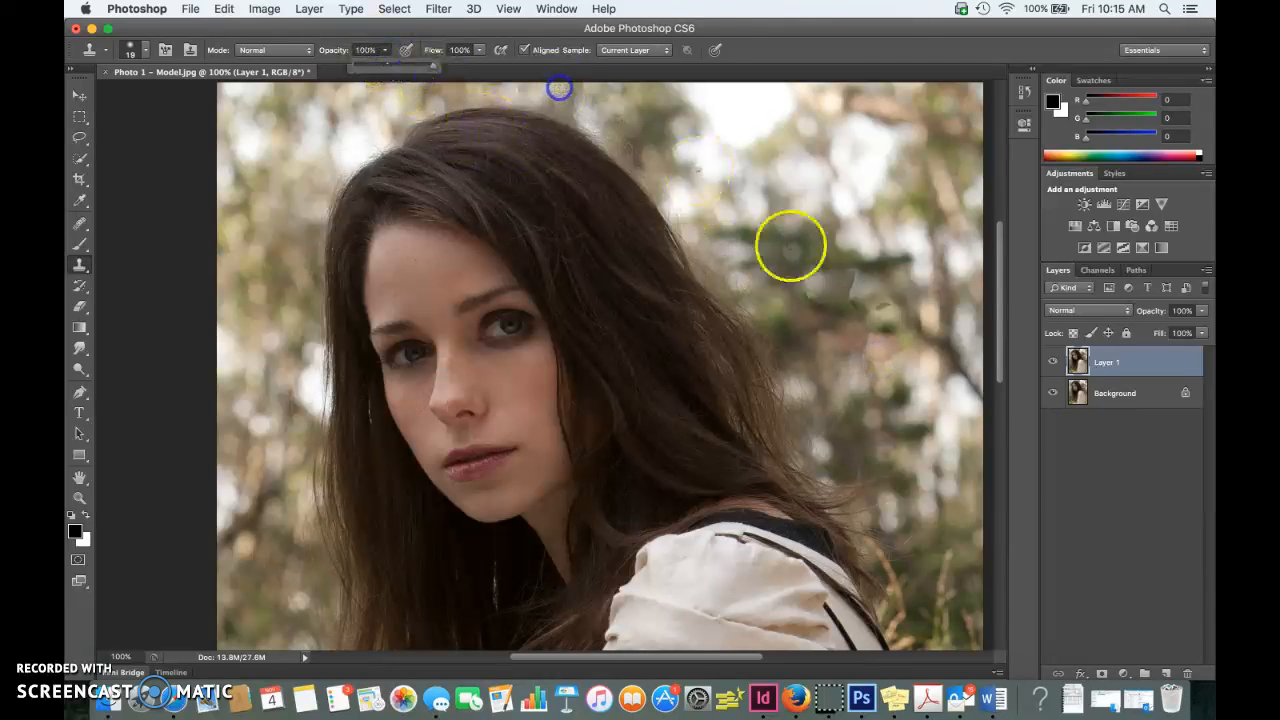
# Undo the Clone Stamp test strokes and clone facial skin onto the background trees at full opacity.
pyautogui.click(1023, 93)
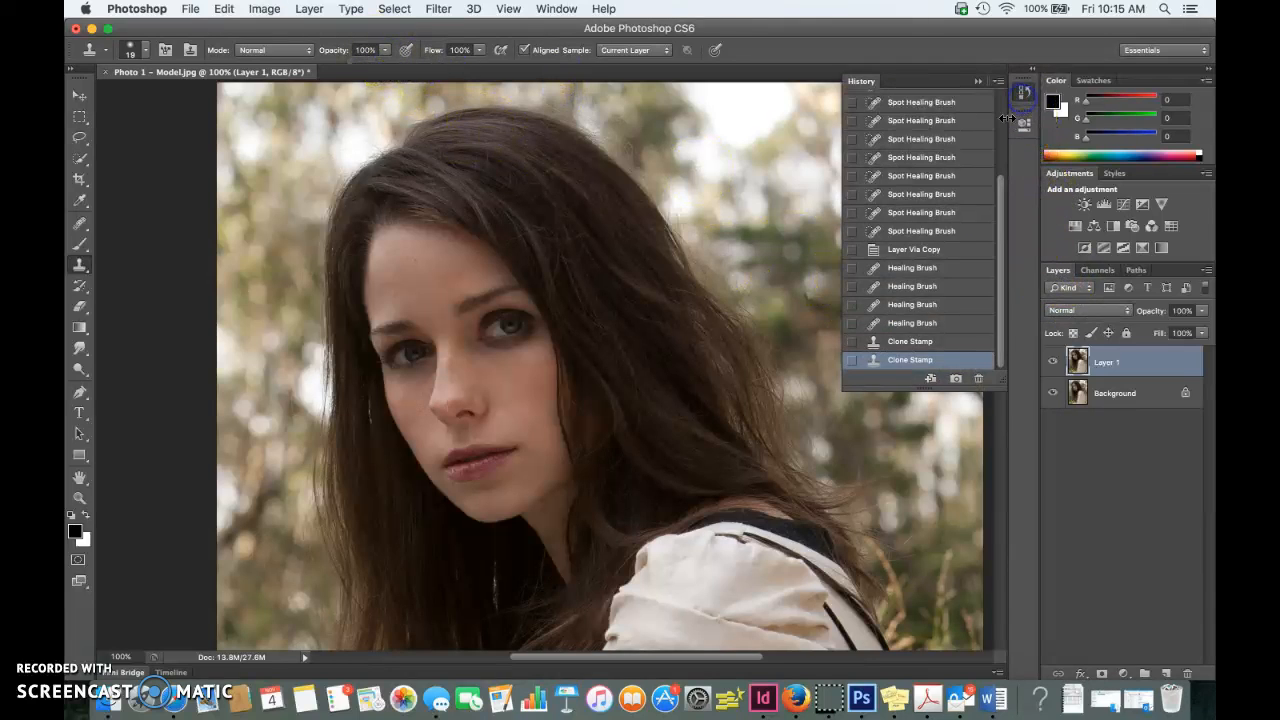
pyautogui.click(943, 323)
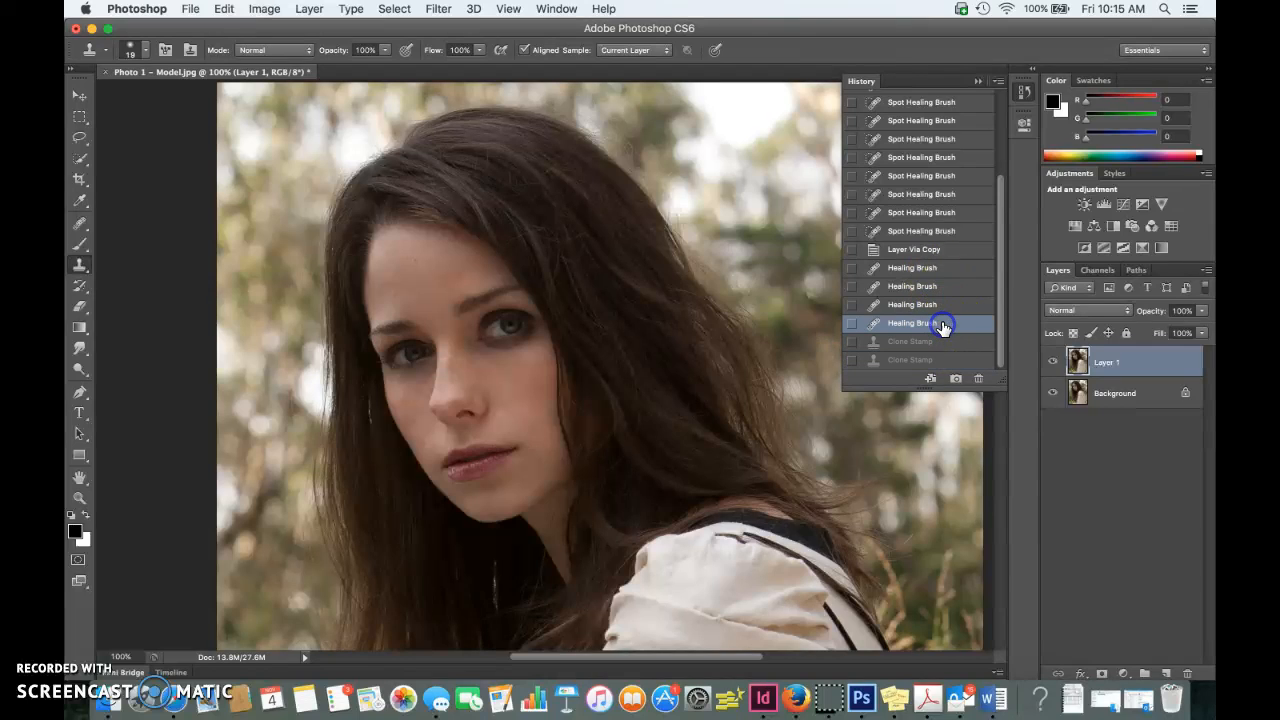
pyautogui.click(979, 82)
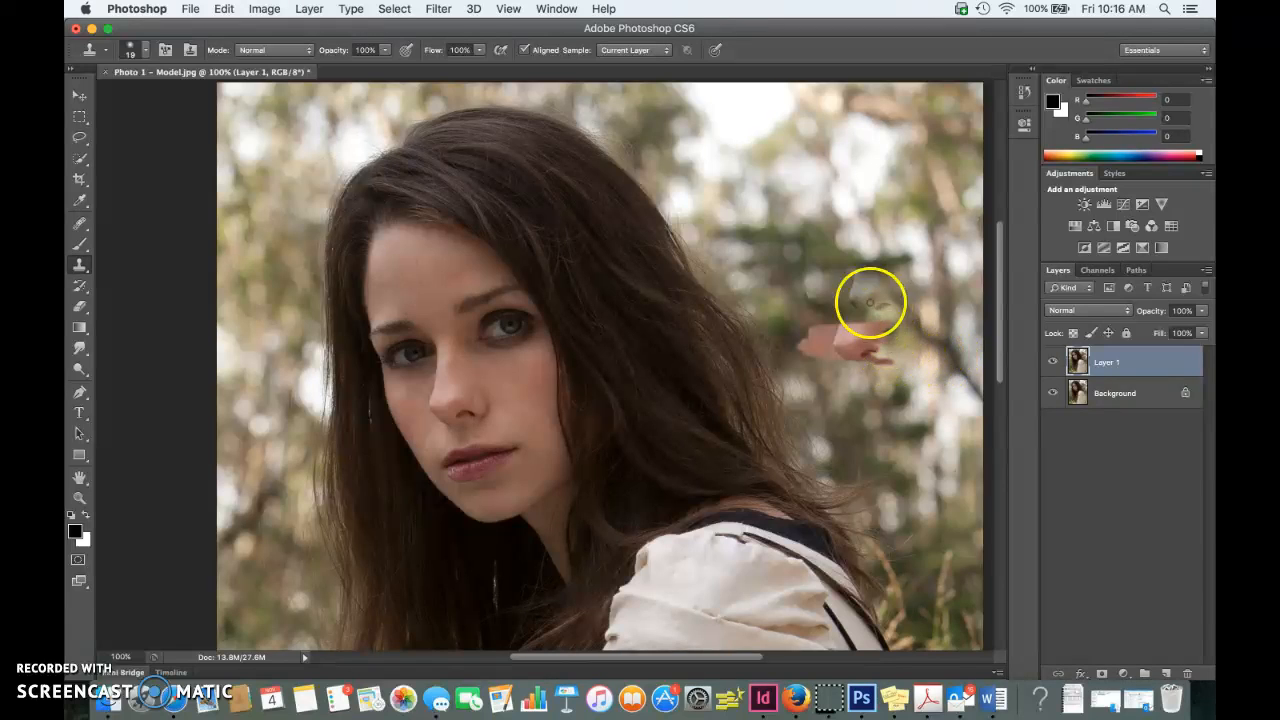
pyautogui.moveTo(823, 294)
pyautogui.mouseDown()
pyautogui.moveTo(922, 270)
pyautogui.moveTo(818, 277)
pyautogui.moveTo(879, 308)
pyautogui.moveTo(898, 289)
pyautogui.moveTo(827, 263)
pyautogui.moveTo(791, 283)
pyautogui.moveTo(845, 311)
pyautogui.moveTo(807, 309)
pyautogui.moveTo(877, 288)
pyautogui.moveTo(819, 291)
pyautogui.moveTo(857, 289)
pyautogui.mouseUp()
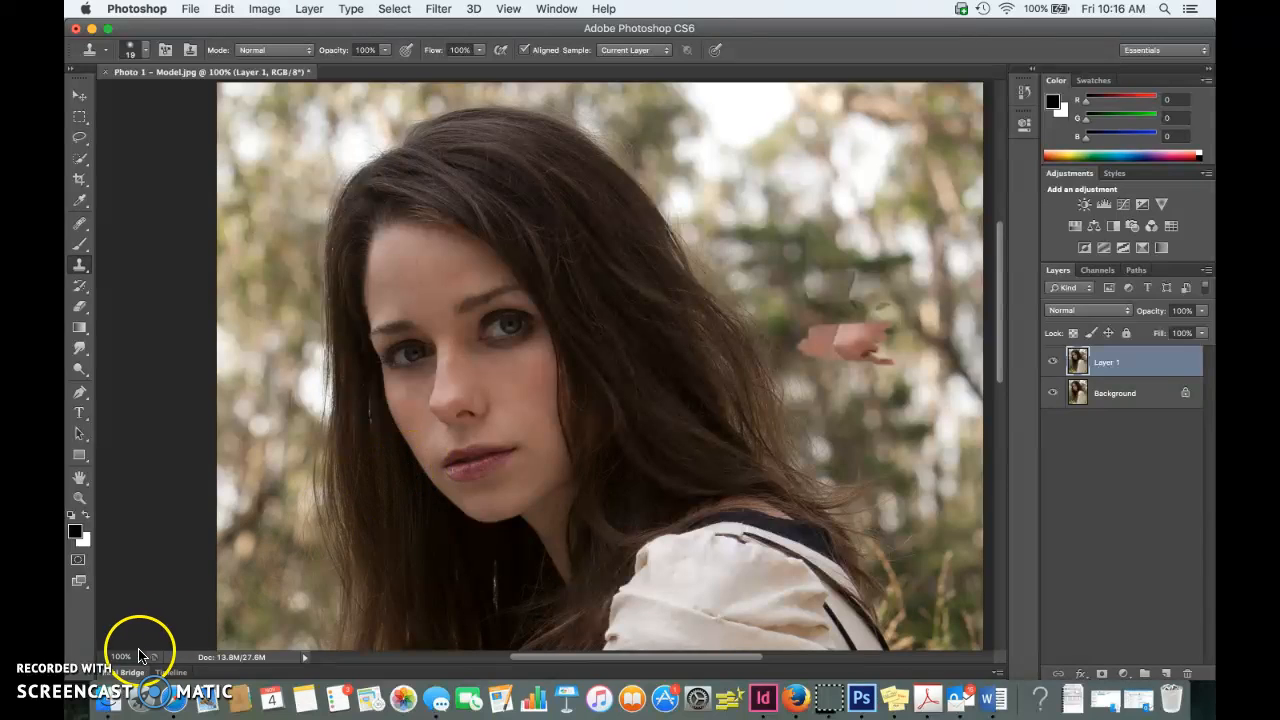
# Revert the history to the Layer Via Copy state, removing the Healing Brush and Clone Stamp strokes made since.
pyautogui.click(105, 656)
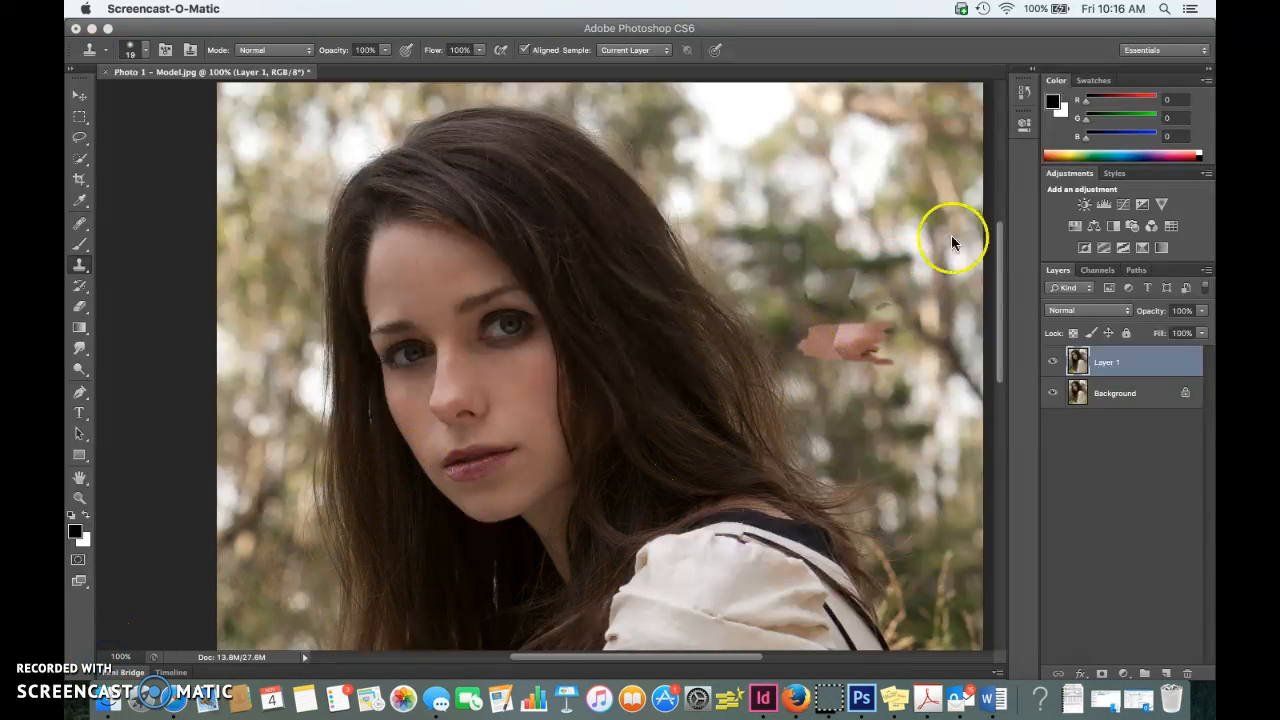
pyautogui.click(1023, 92)
pyautogui.click(1023, 92)
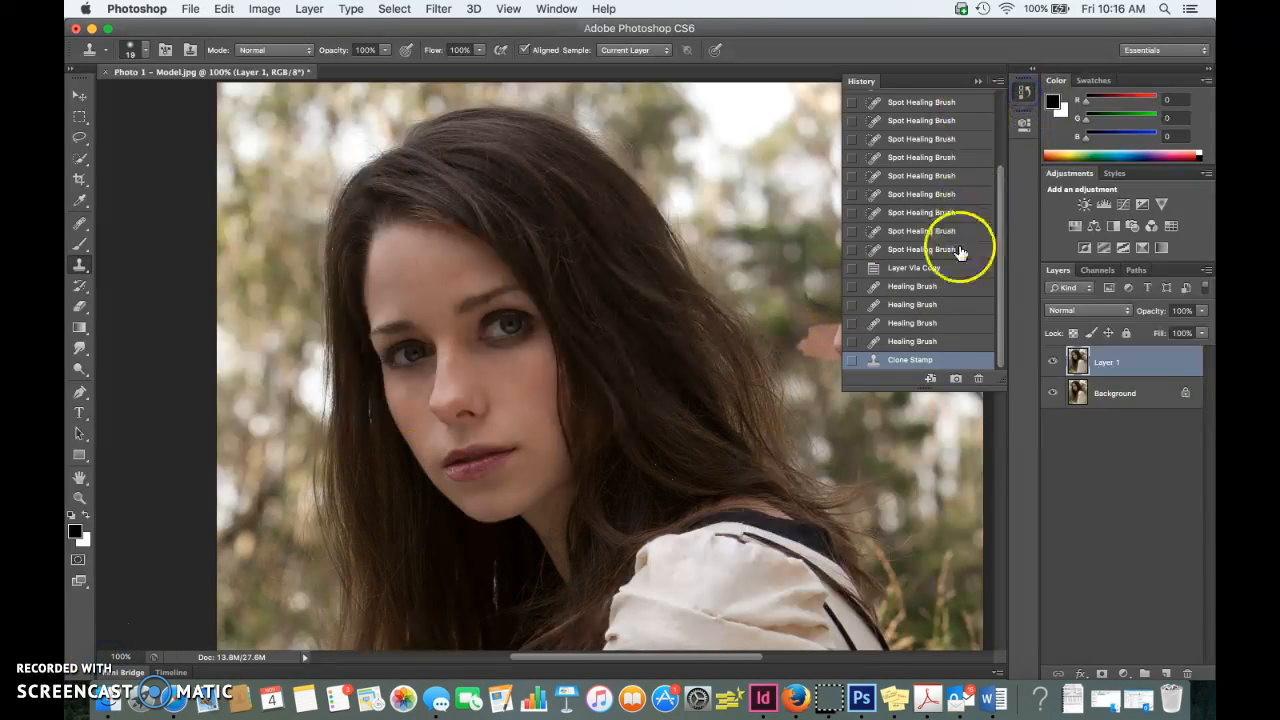
pyautogui.click(905, 268)
pyautogui.click(977, 84)
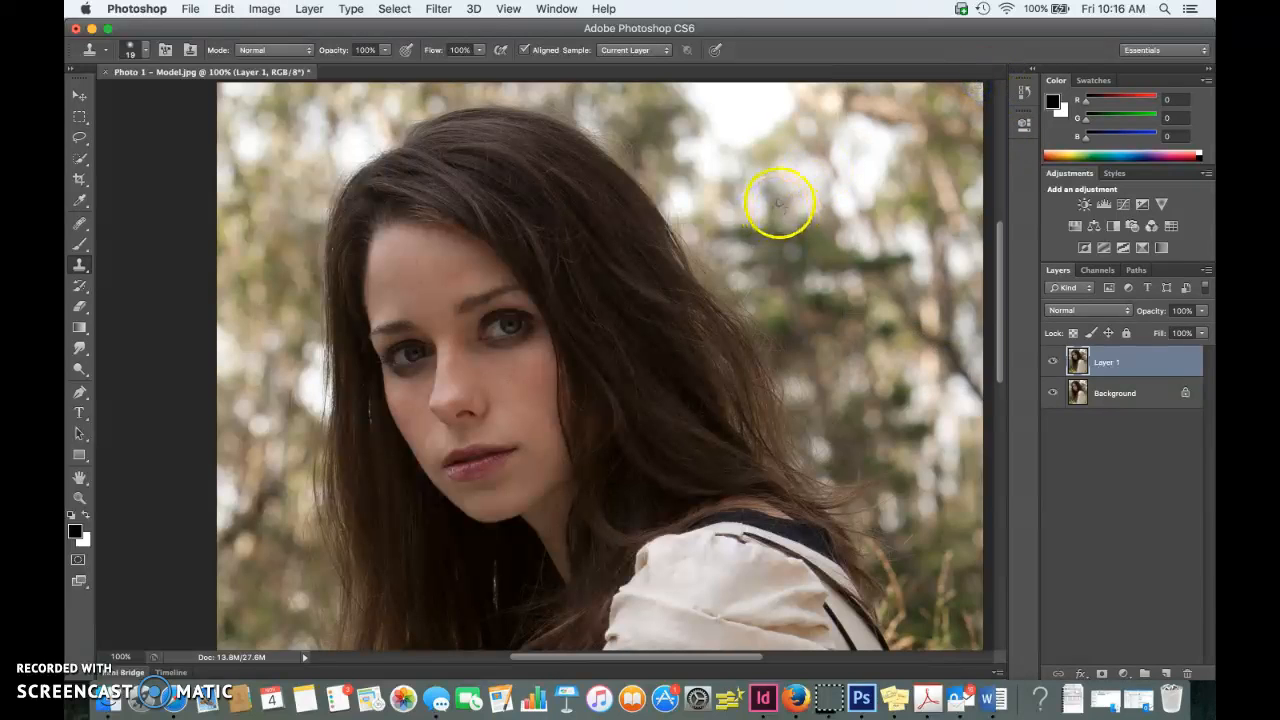
# Try a direct Brightness/Contrast adjustment on Layer 1 with brightness 64, and cancel it.
pyautogui.press('super+0')
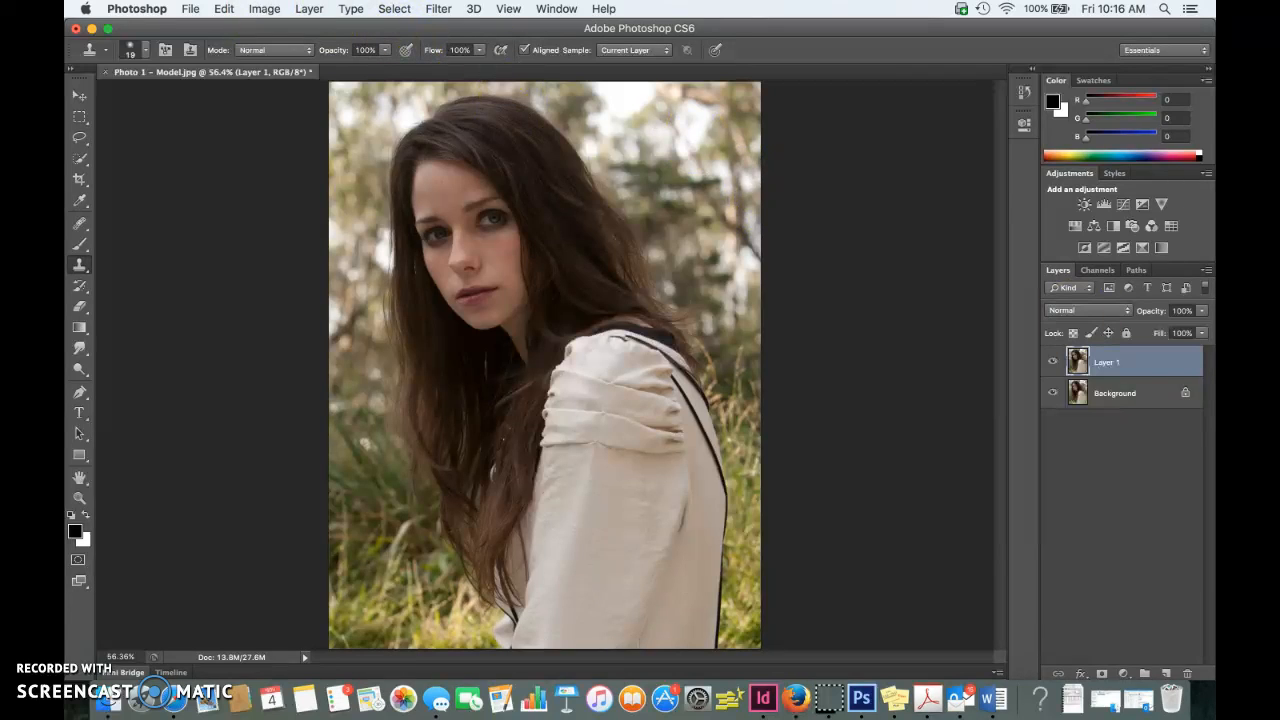
pyautogui.click(266, 9)
pyautogui.moveTo(286, 62)
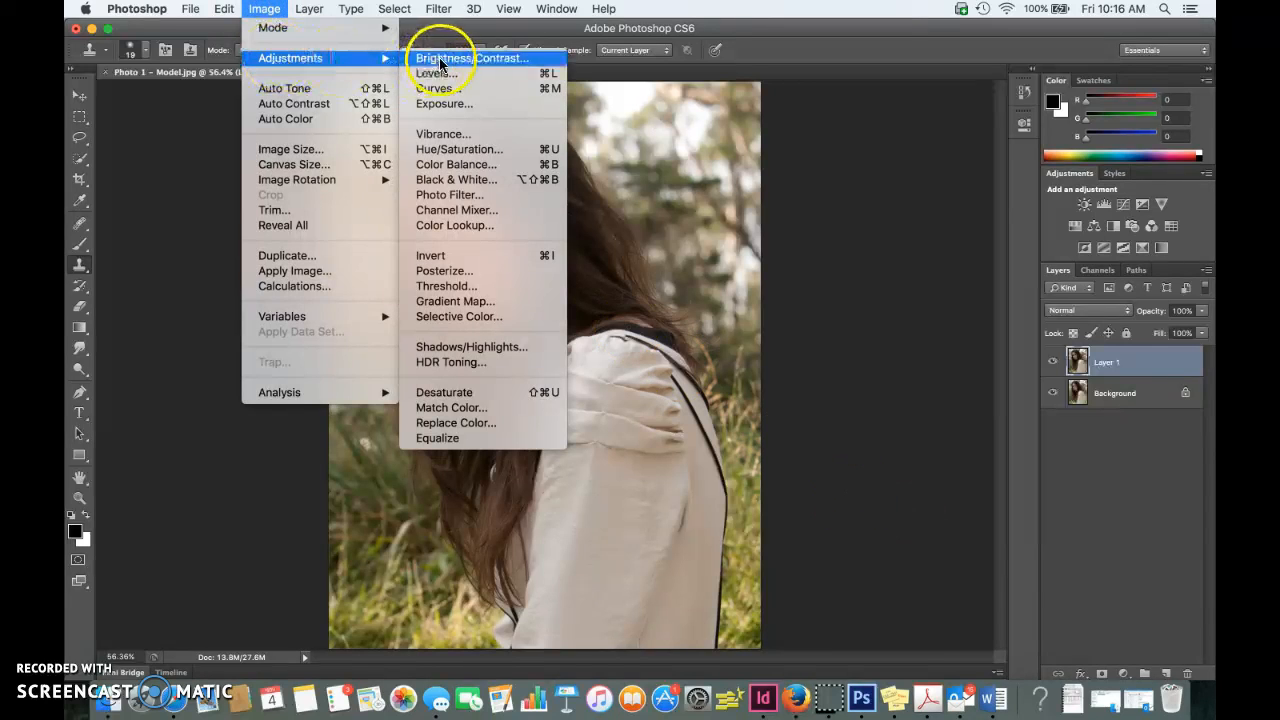
pyautogui.click(515, 62)
pyautogui.moveTo(811, 297); pyautogui.dragTo(843, 296)
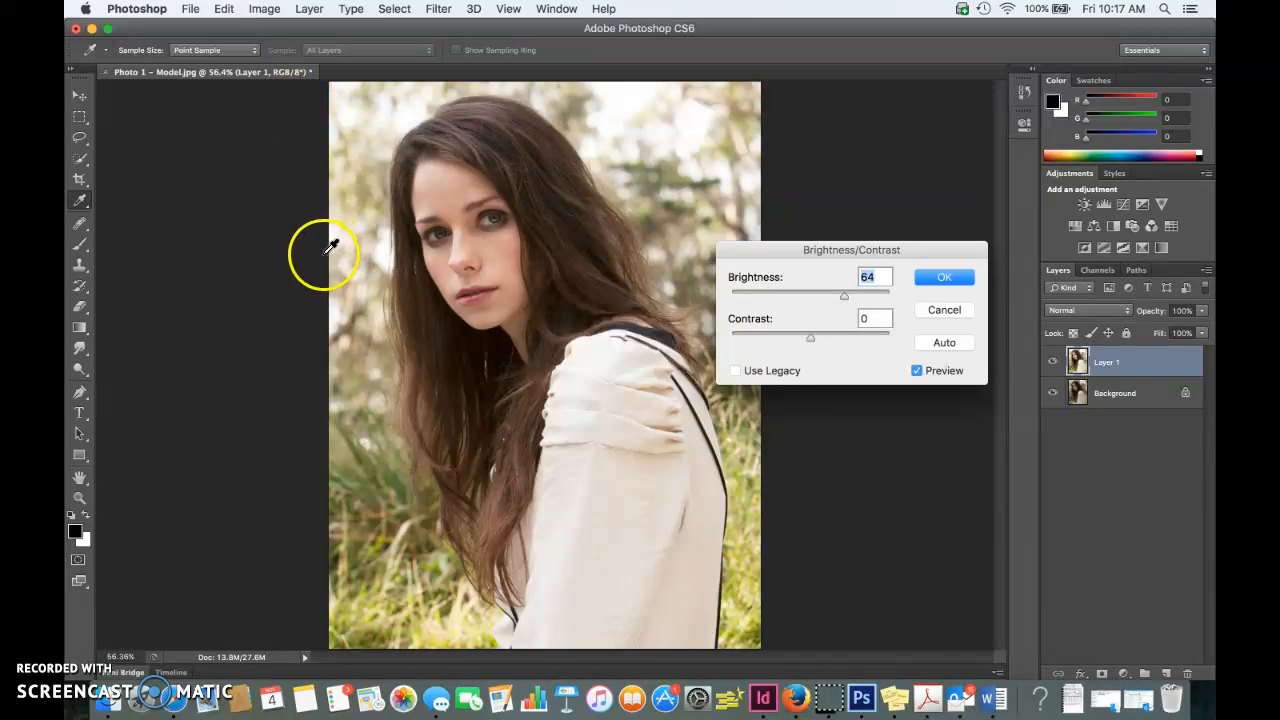
pyautogui.click(944, 311)
pyautogui.press('s')
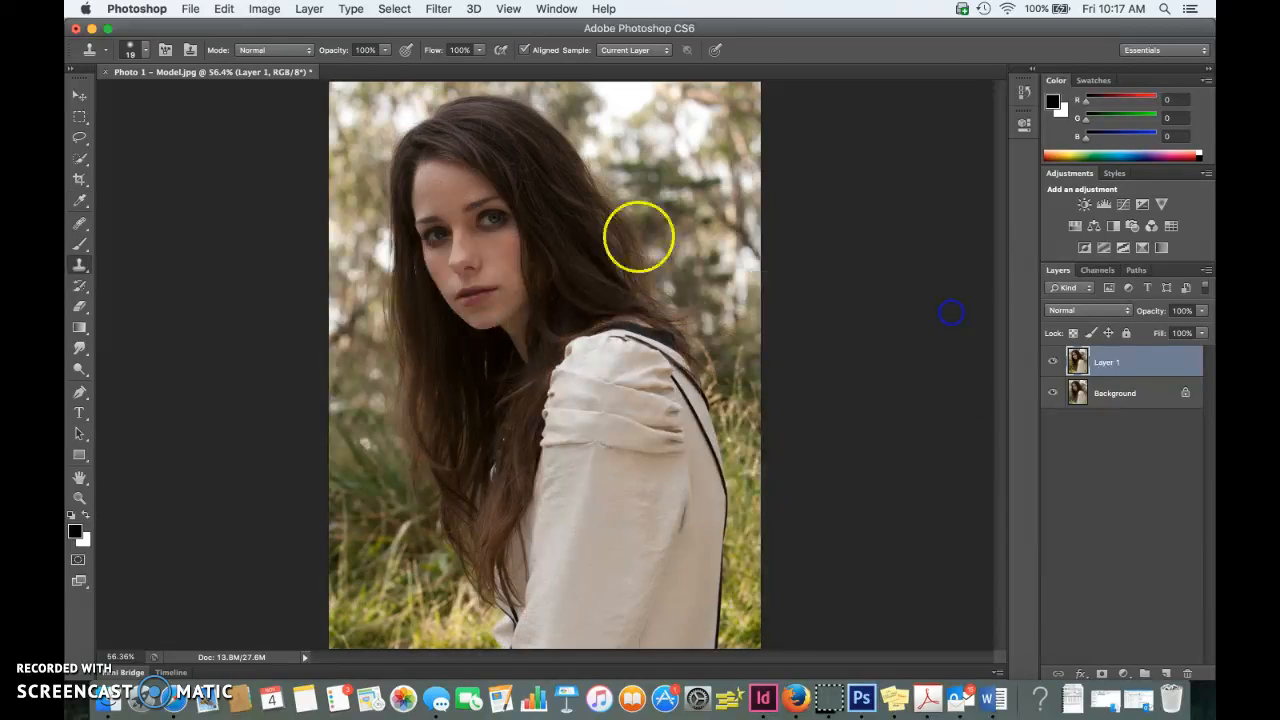
pyautogui.click(256, 9)
pyautogui.click(266, 9)
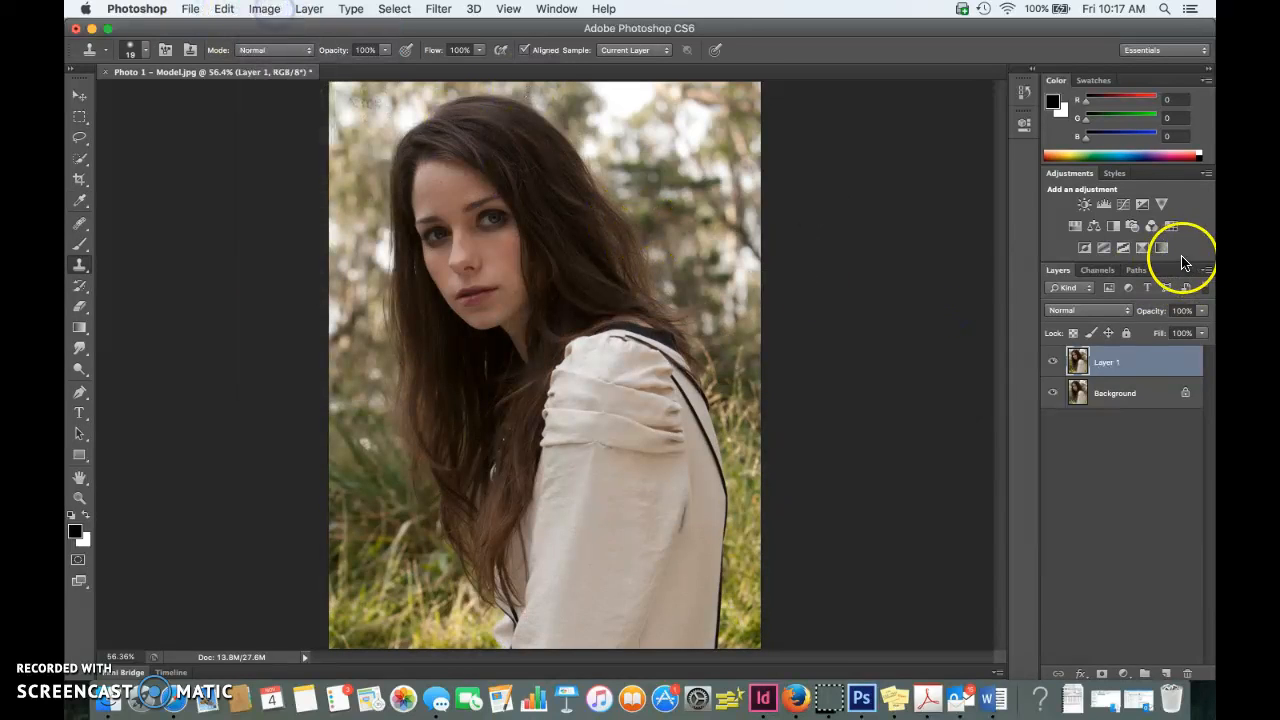
# Add a Brightness/Contrast adjustment layer above Layer 1 and set its brightness to 68.
pyautogui.click(1090, 209)
pyautogui.moveTo(891, 203); pyautogui.dragTo(931, 206)
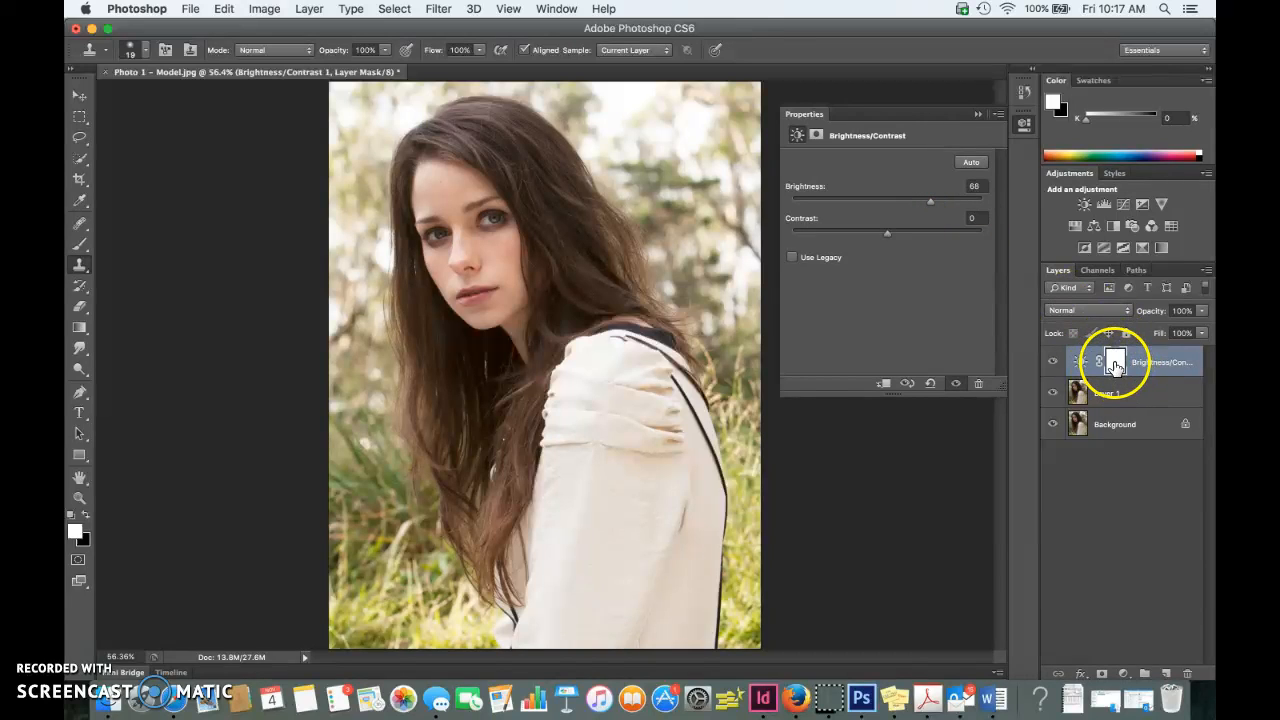
pyautogui.click(264, 9)
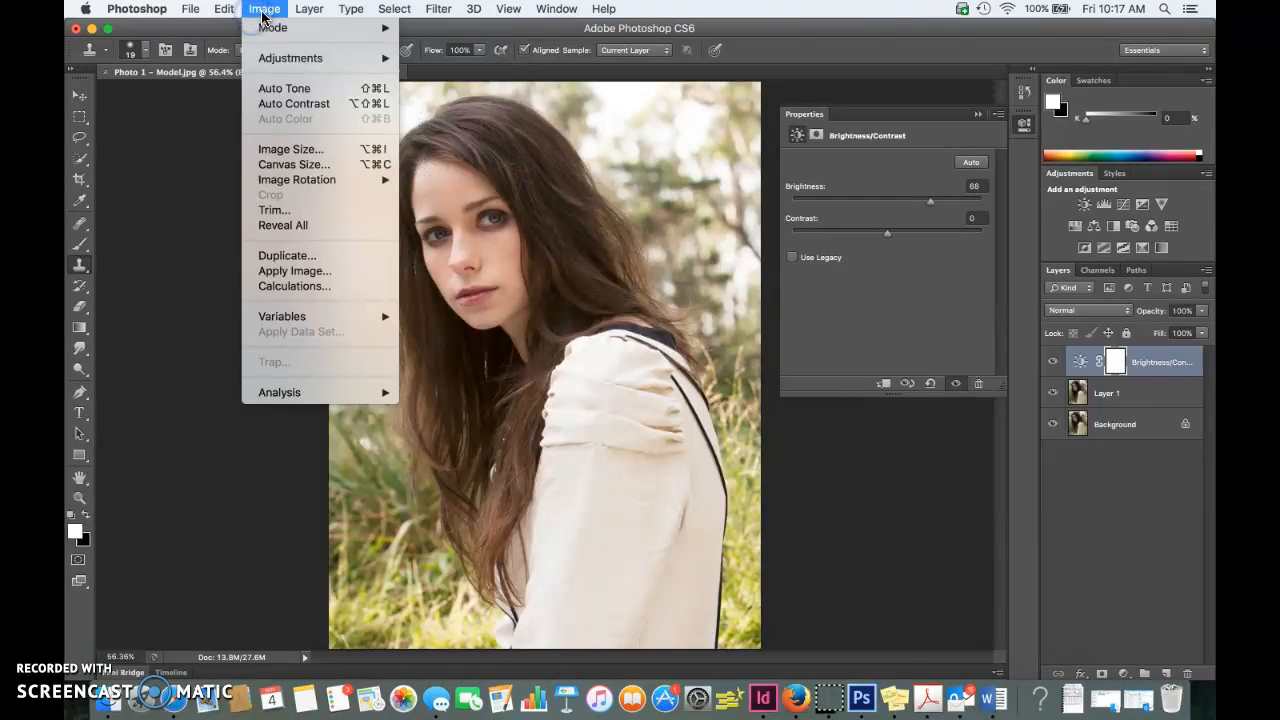
pyautogui.click(264, 9)
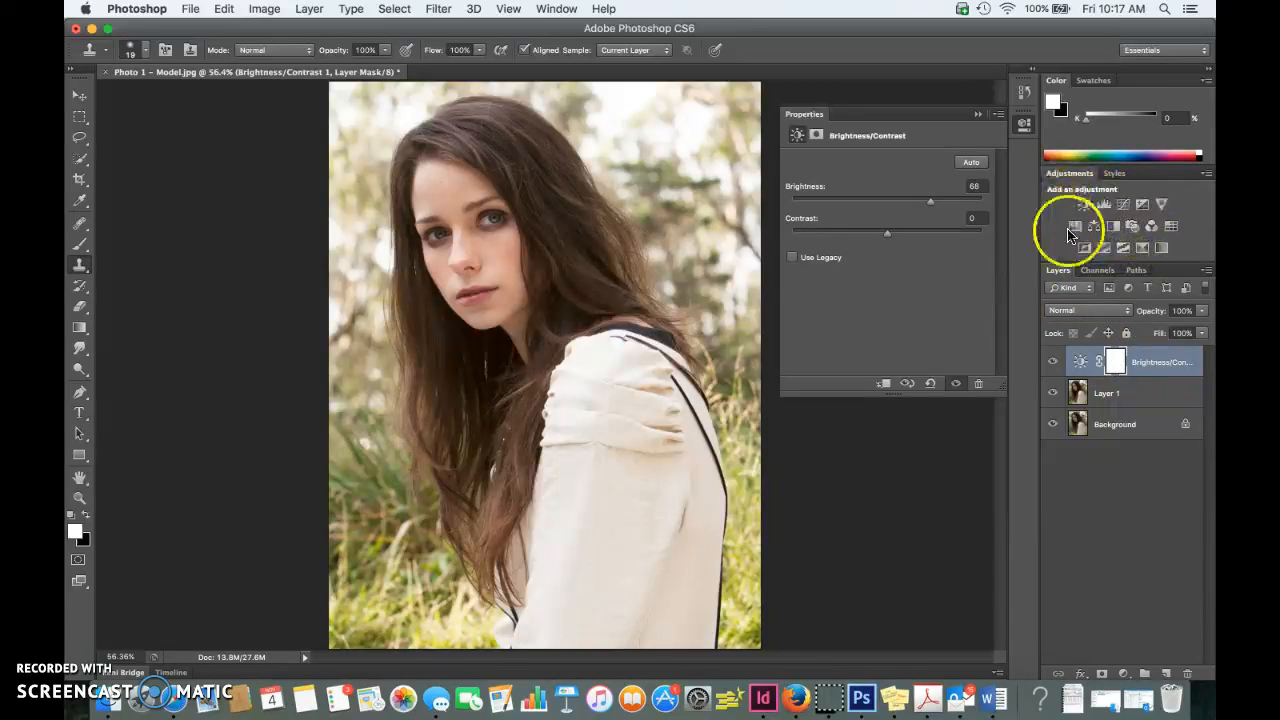
pyautogui.click(978, 114)
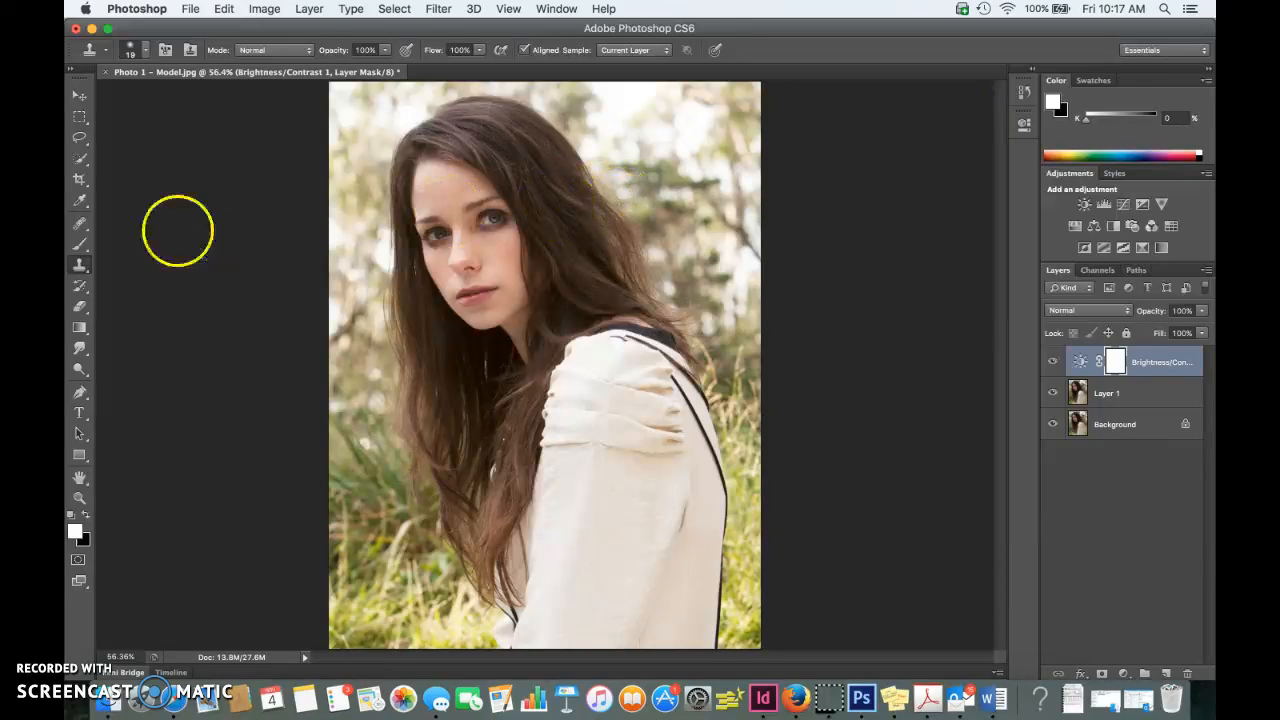
# Set up the Brush tool with a soft 247 px tip and make black the foreground color.
pyautogui.click(80, 244)
pyautogui.click(147, 50)
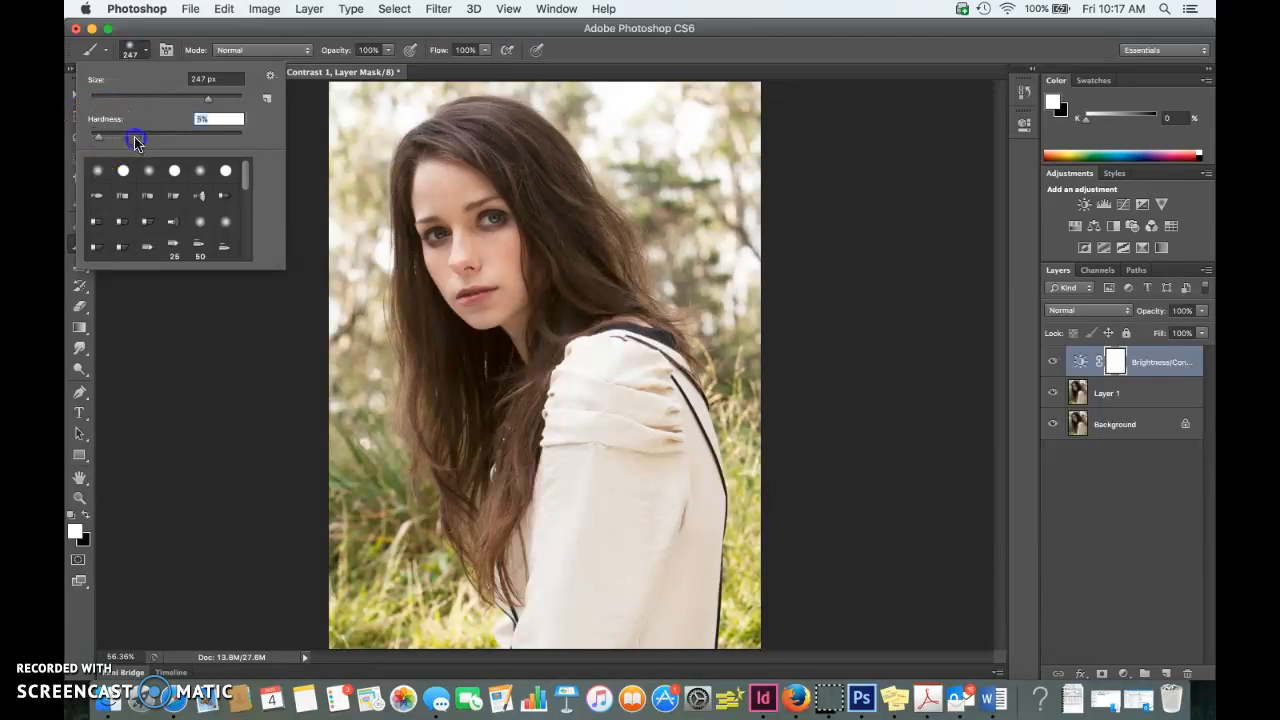
pyautogui.click(340, 128)
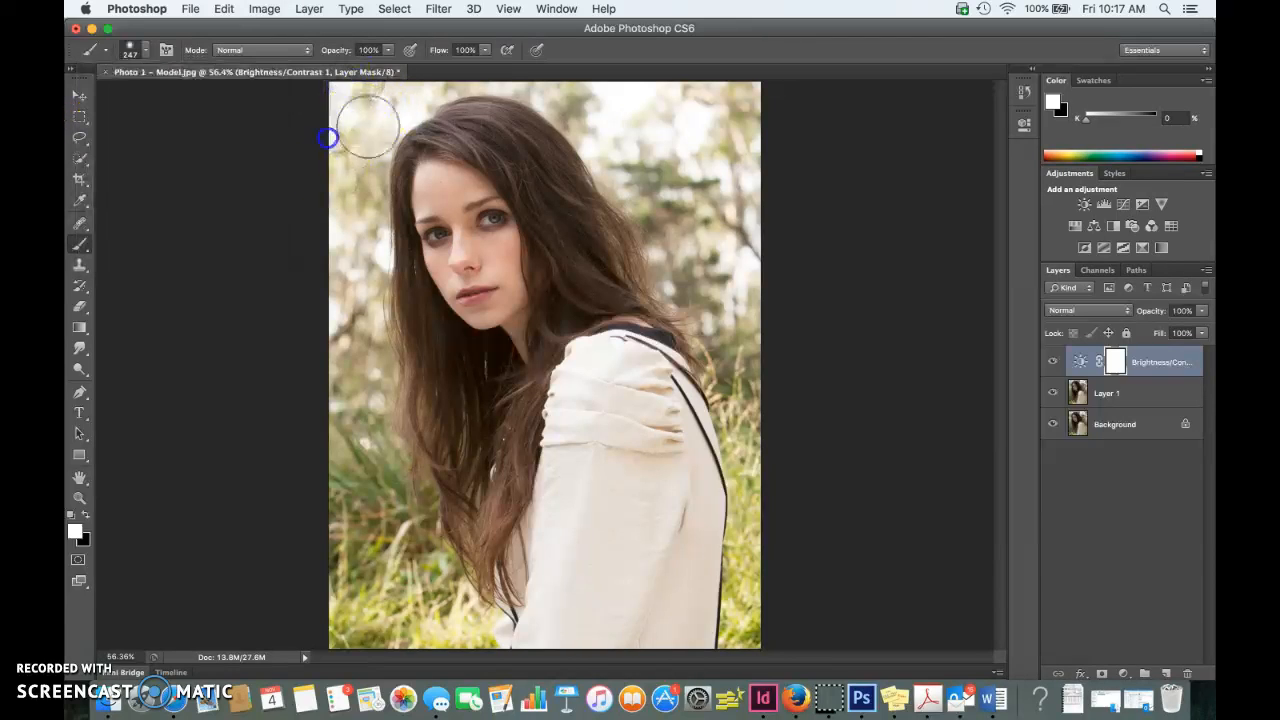
pyautogui.click(89, 512)
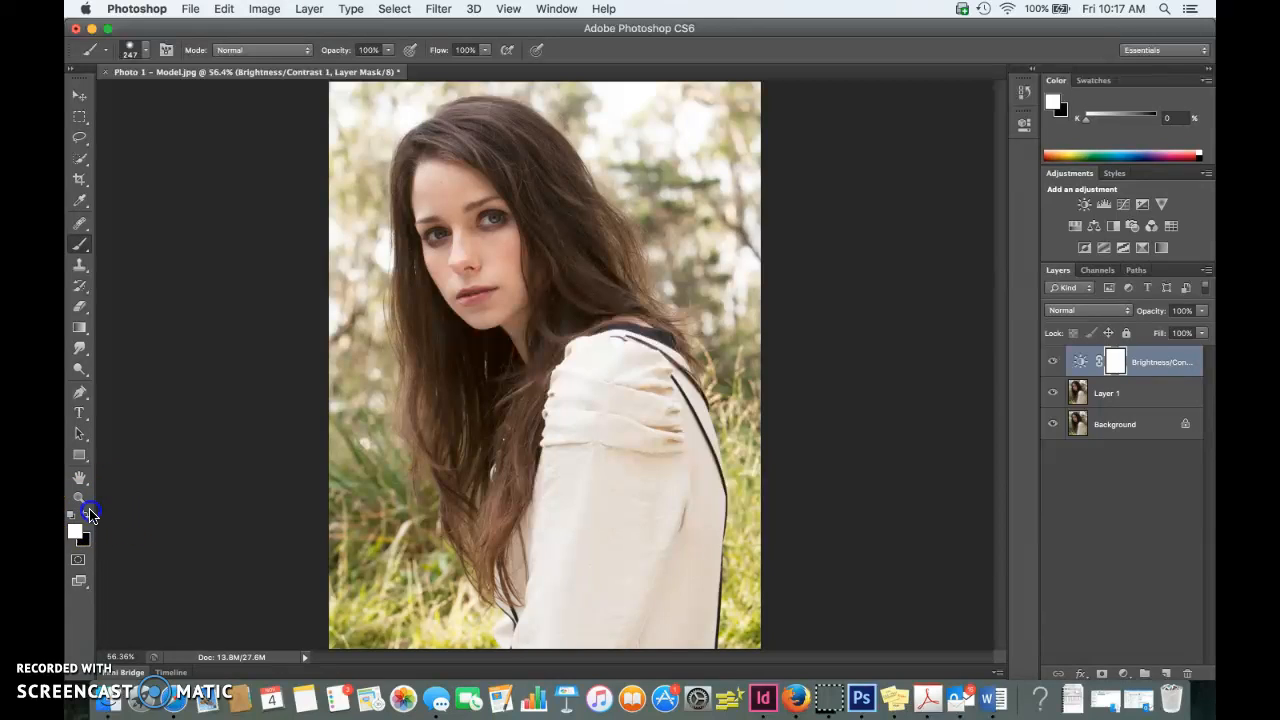
# Try painting black on the adjustment's mask over the background trees, and revert the history to before the brush strokes.
pyautogui.moveTo(305, 195)
pyautogui.mouseDown()
pyautogui.moveTo(361, 99)
pyautogui.moveTo(335, 143)
pyautogui.moveTo(398, 97)
pyautogui.moveTo(365, 127)
pyautogui.moveTo(432, 96)
pyautogui.moveTo(380, 127)
pyautogui.moveTo(354, 283)
pyautogui.moveTo(361, 216)
pyautogui.moveTo(362, 345)
pyautogui.moveTo(366, 281)
pyautogui.moveTo(557, 87)
pyautogui.moveTo(650, 199)
pyautogui.moveTo(577, 117)
pyautogui.moveTo(715, 122)
pyautogui.moveTo(548, 67)
pyautogui.moveTo(730, 89)
pyautogui.moveTo(738, 323)
pyautogui.moveTo(726, 237)
pyautogui.moveTo(578, 96)
pyautogui.mouseUp()
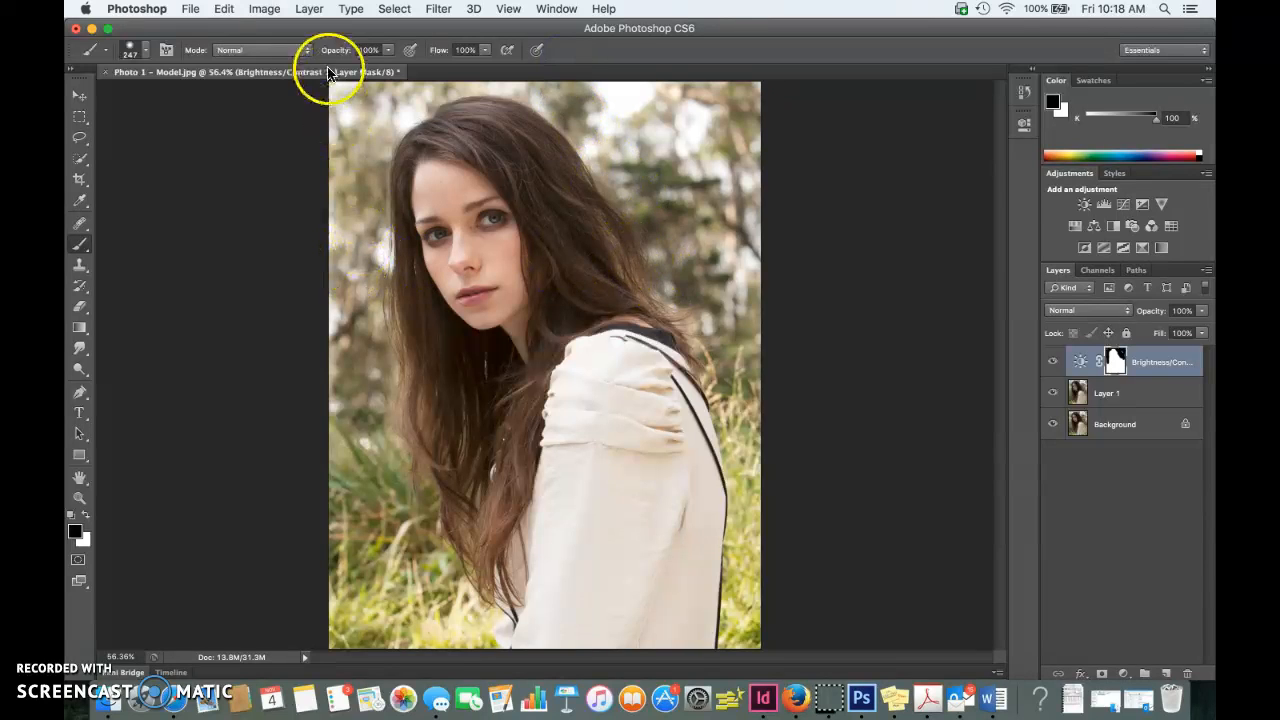
pyautogui.click(1022, 90)
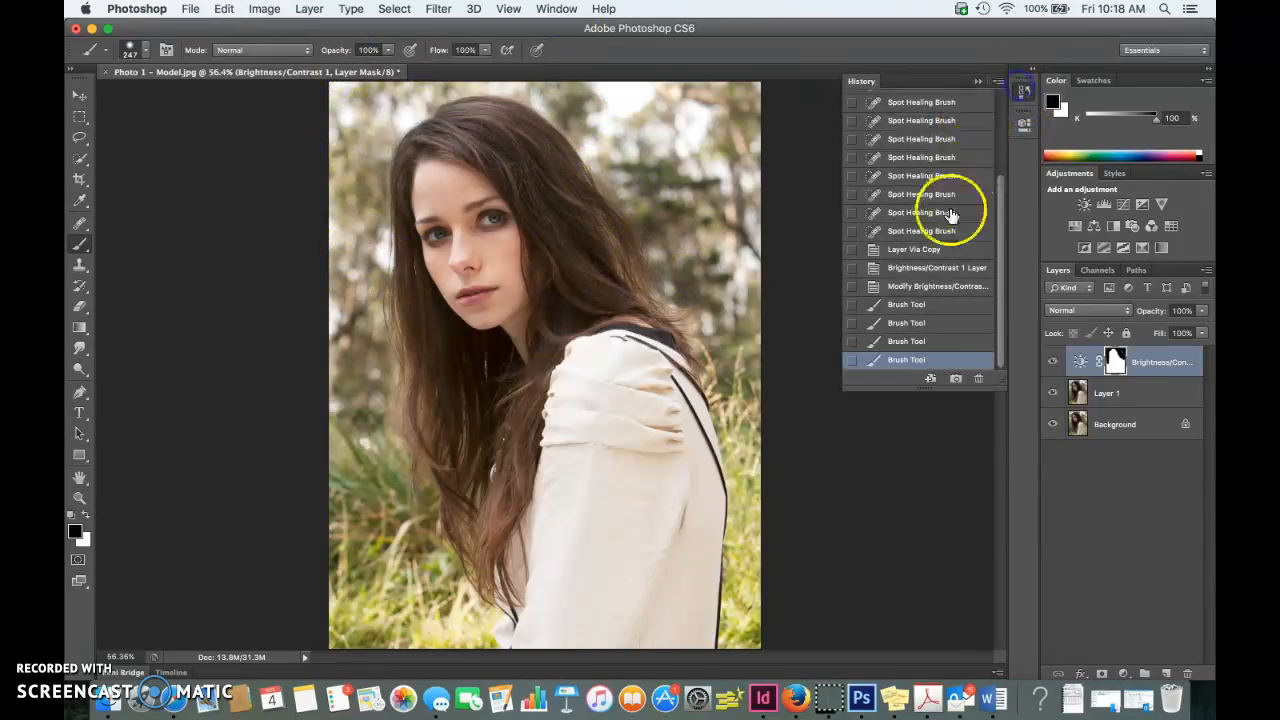
pyautogui.click(937, 287)
pyautogui.click(978, 82)
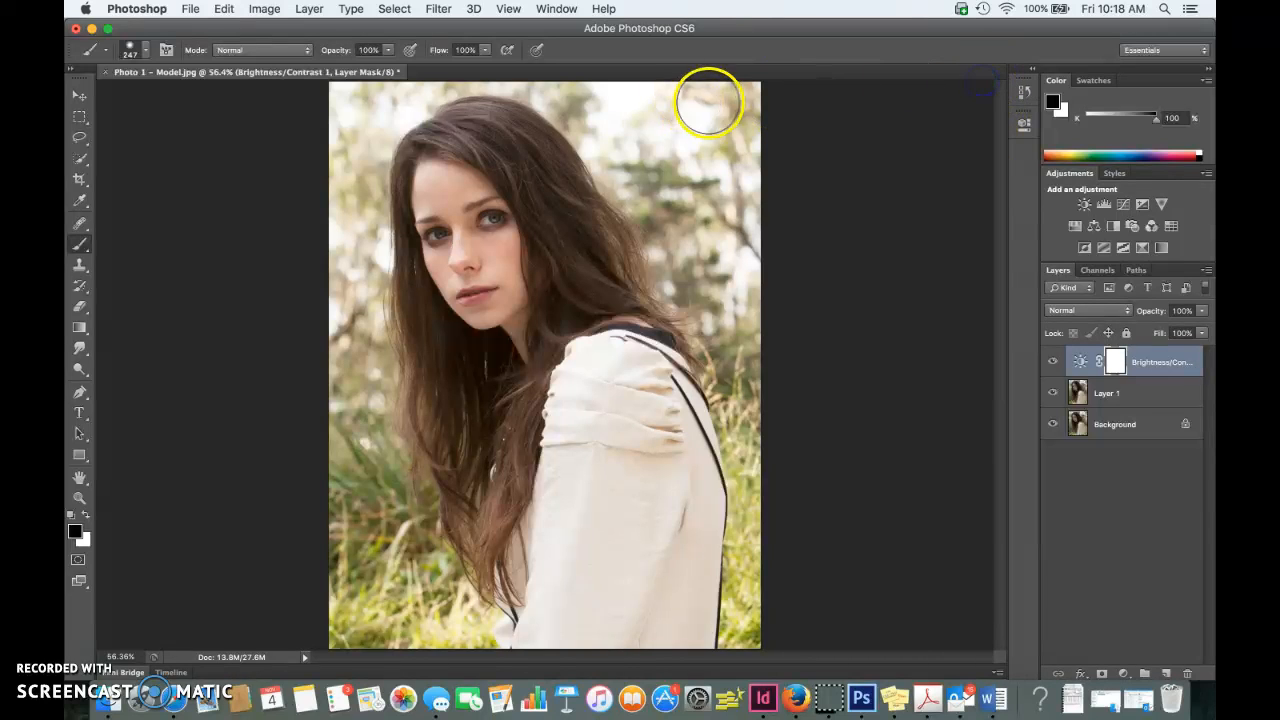
# Invert the Brightness/Contrast layer's mask from white to black.
pyautogui.click(265, 10)
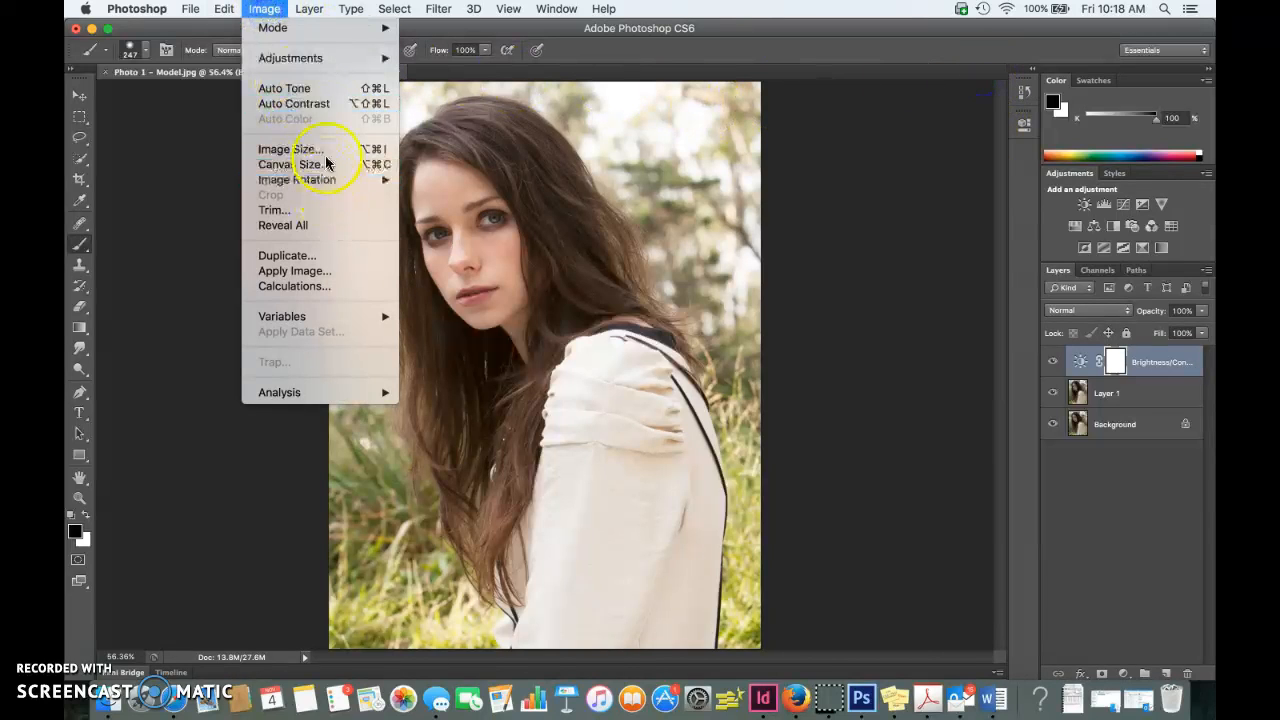
pyautogui.moveTo(336, 58)
pyautogui.click(508, 253)
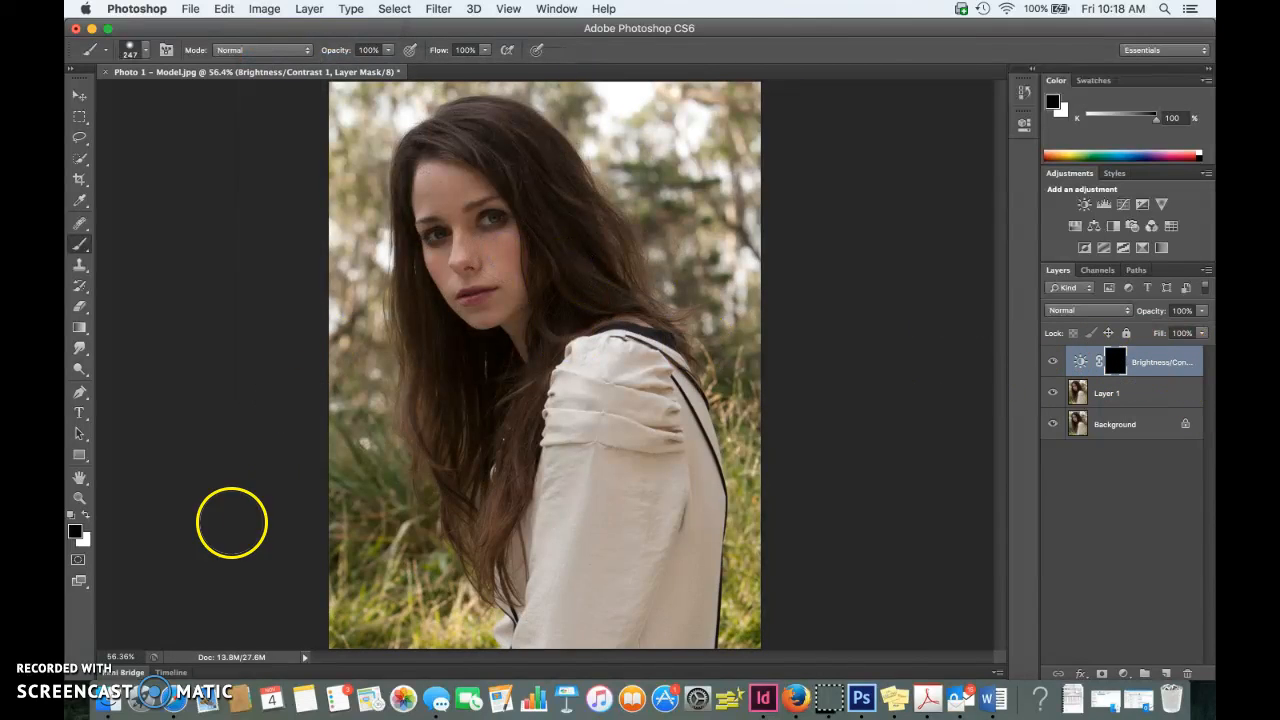
# Paint white on the Brightness/Contrast mask over the model's face and upper hair to reveal the brightening there.
pyautogui.moveTo(451, 183)
pyautogui.mouseDown()
pyautogui.moveTo(429, 206)
pyautogui.moveTo(443, 266)
pyautogui.moveTo(489, 302)
pyautogui.moveTo(500, 258)
pyautogui.moveTo(453, 183)
pyautogui.moveTo(483, 273)
pyautogui.mouseUp()
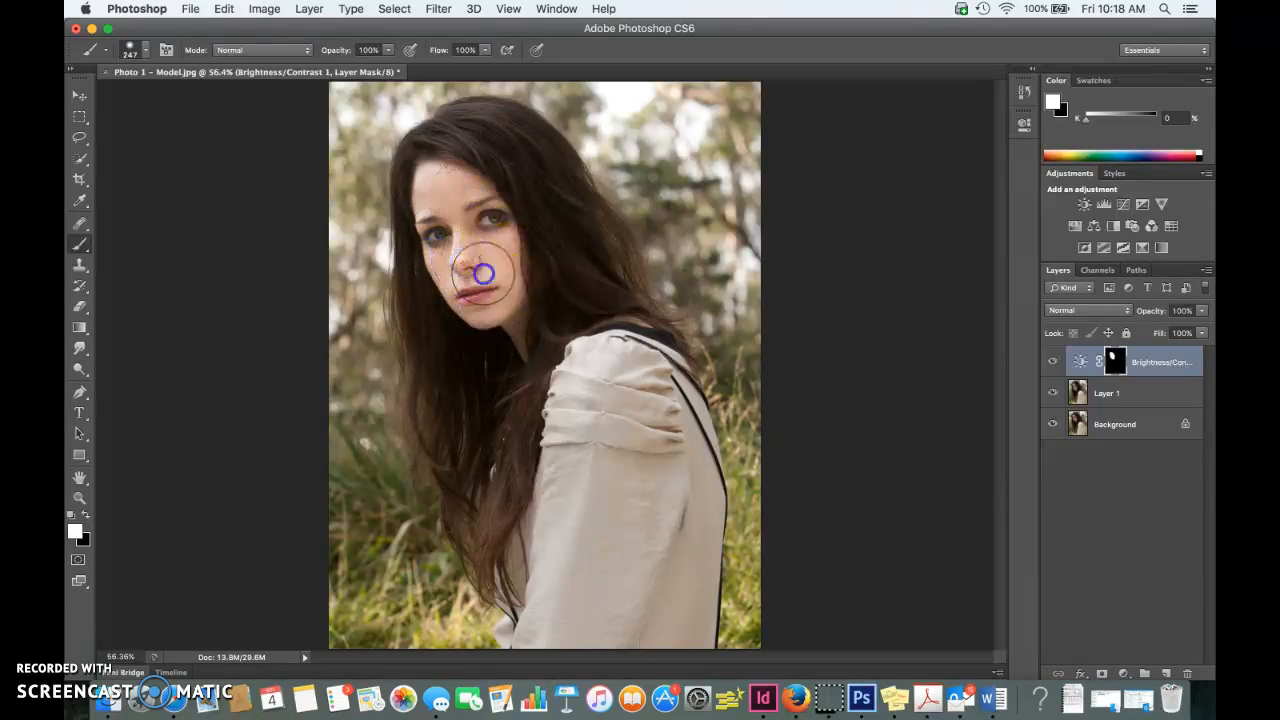
pyautogui.moveTo(428, 171)
pyautogui.mouseDown()
pyautogui.moveTo(453, 132)
pyautogui.moveTo(544, 194)
pyautogui.moveTo(628, 303)
pyautogui.mouseUp()
pyautogui.moveTo(526, 134); pyautogui.dragTo(538, 154)
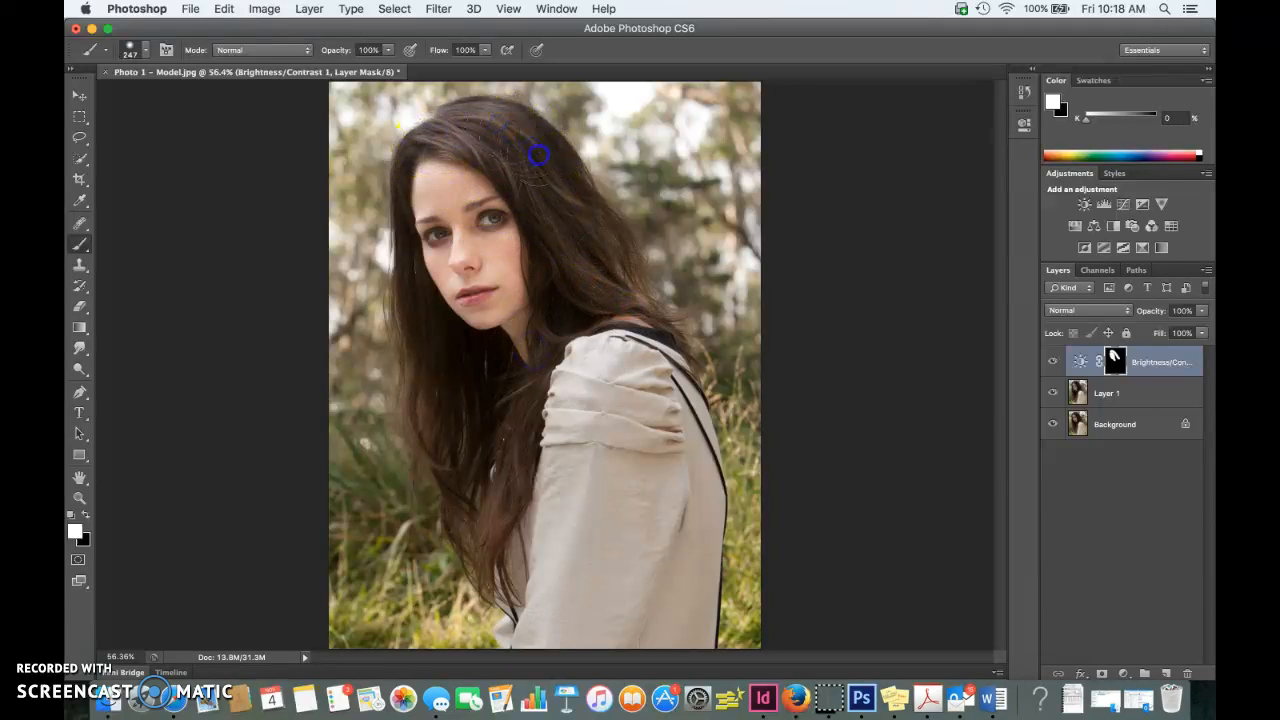
pyautogui.moveTo(594, 290)
pyautogui.mouseDown()
pyautogui.moveTo(614, 346)
pyautogui.moveTo(566, 334)
pyautogui.mouseUp()
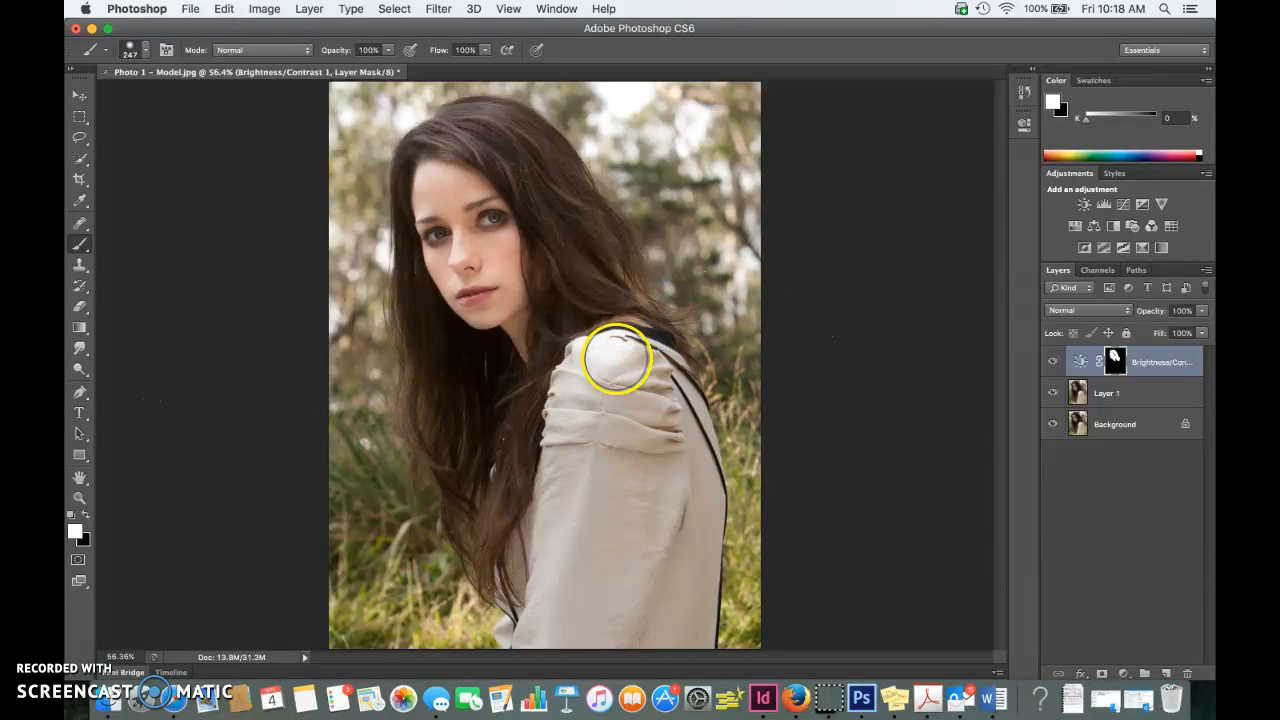
# Paint black on the mask over the shoulder and the background around the head to remove the brightening spill.
pyautogui.press('x')
pyautogui.click(622, 360)
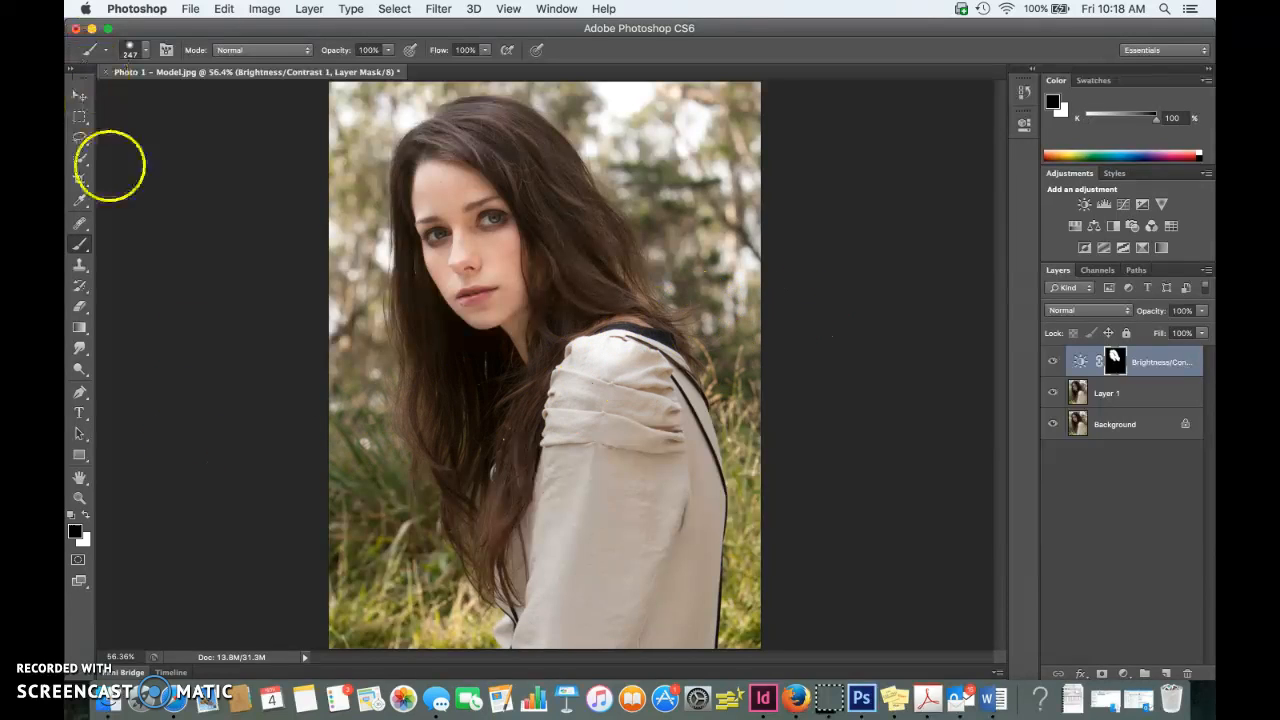
pyautogui.moveTo(590, 395)
pyautogui.mouseDown()
pyautogui.moveTo(604, 363)
pyautogui.moveTo(575, 369)
pyautogui.moveTo(623, 358)
pyautogui.moveTo(595, 354)
pyautogui.moveTo(645, 347)
pyautogui.moveTo(655, 354)
pyautogui.moveTo(611, 367)
pyautogui.moveTo(654, 364)
pyautogui.moveTo(597, 359)
pyautogui.moveTo(582, 375)
pyautogui.moveTo(586, 351)
pyautogui.moveTo(643, 335)
pyautogui.mouseUp()
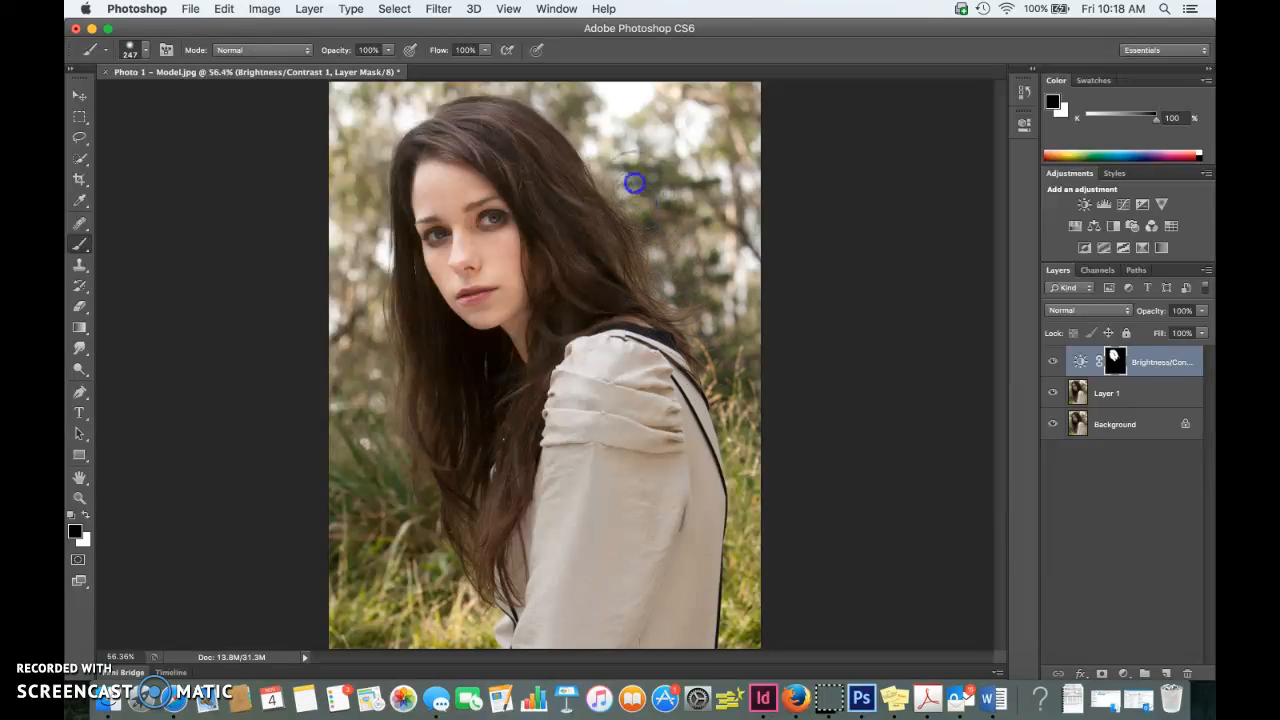
pyautogui.moveTo(559, 117)
pyautogui.mouseDown()
pyautogui.moveTo(450, 90)
pyautogui.moveTo(372, 126)
pyautogui.moveTo(360, 234)
pyautogui.mouseUp()
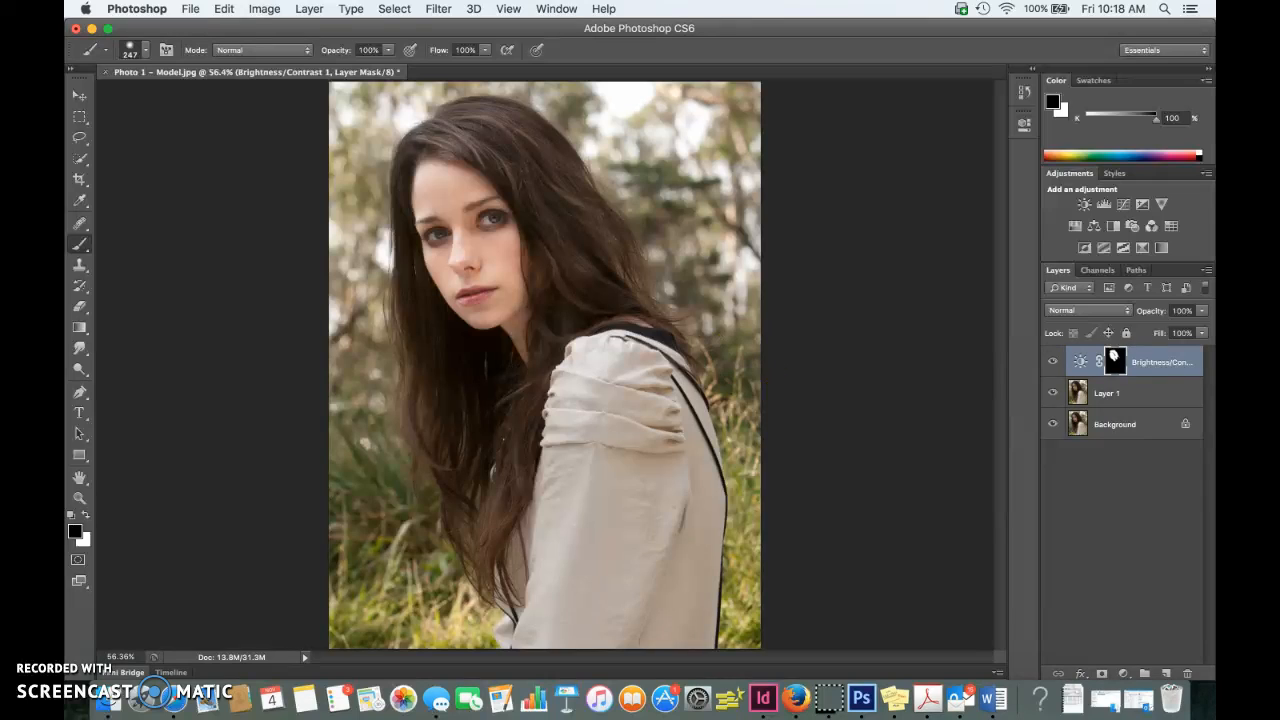
# Toggle the Brightness/Contrast layer's visibility off and on to compare the portrait before and after the masked brightening.
pyautogui.click(1052, 363)
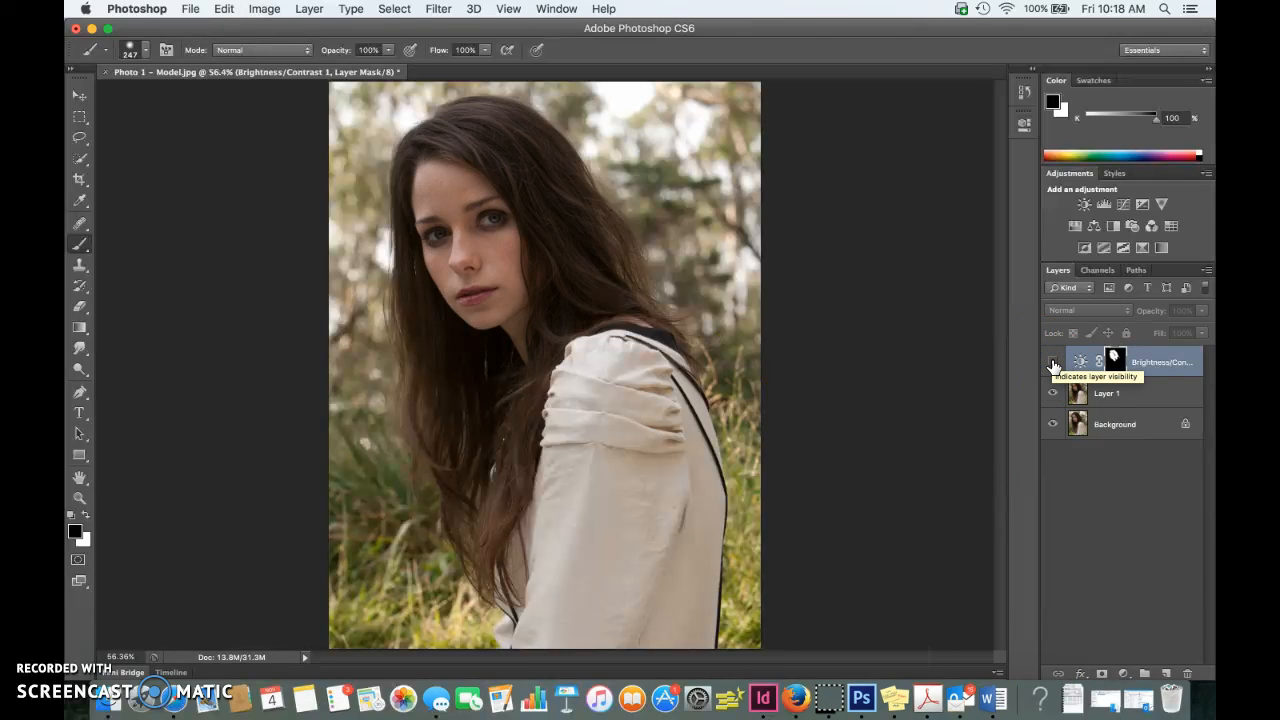
pyautogui.click(1052, 363)
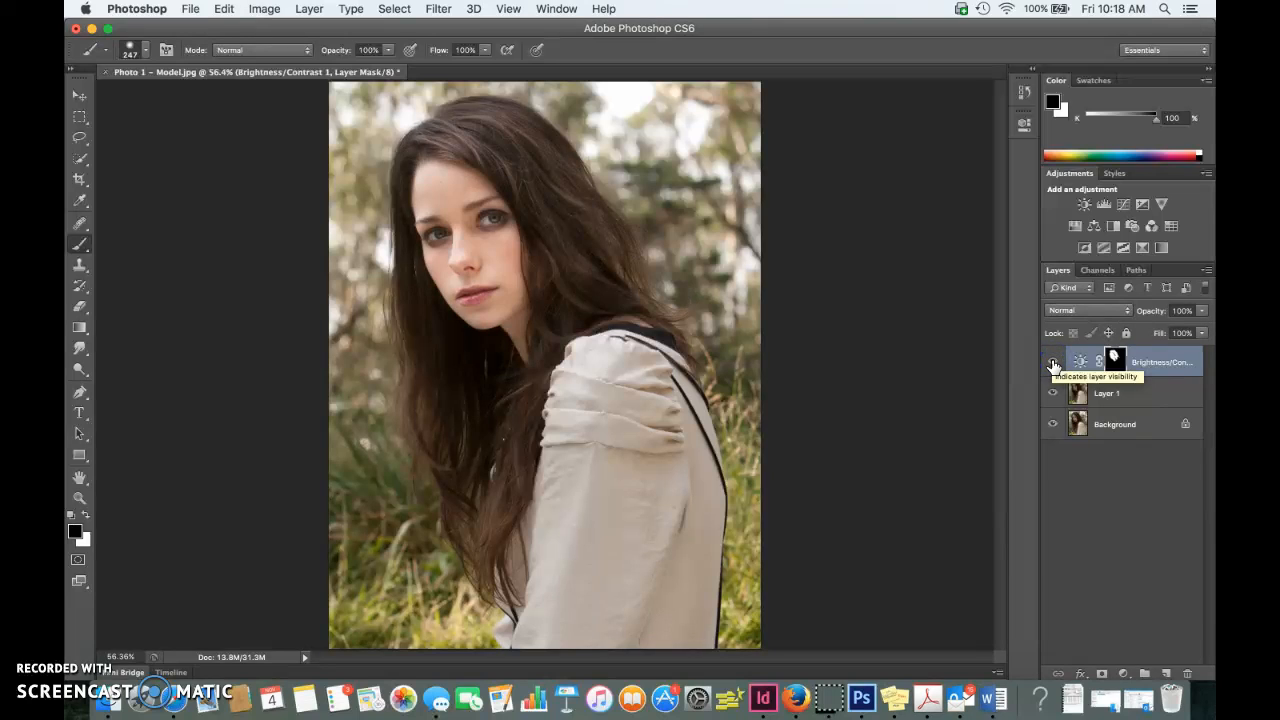
pyautogui.click(1052, 363)
pyautogui.click(1052, 363)
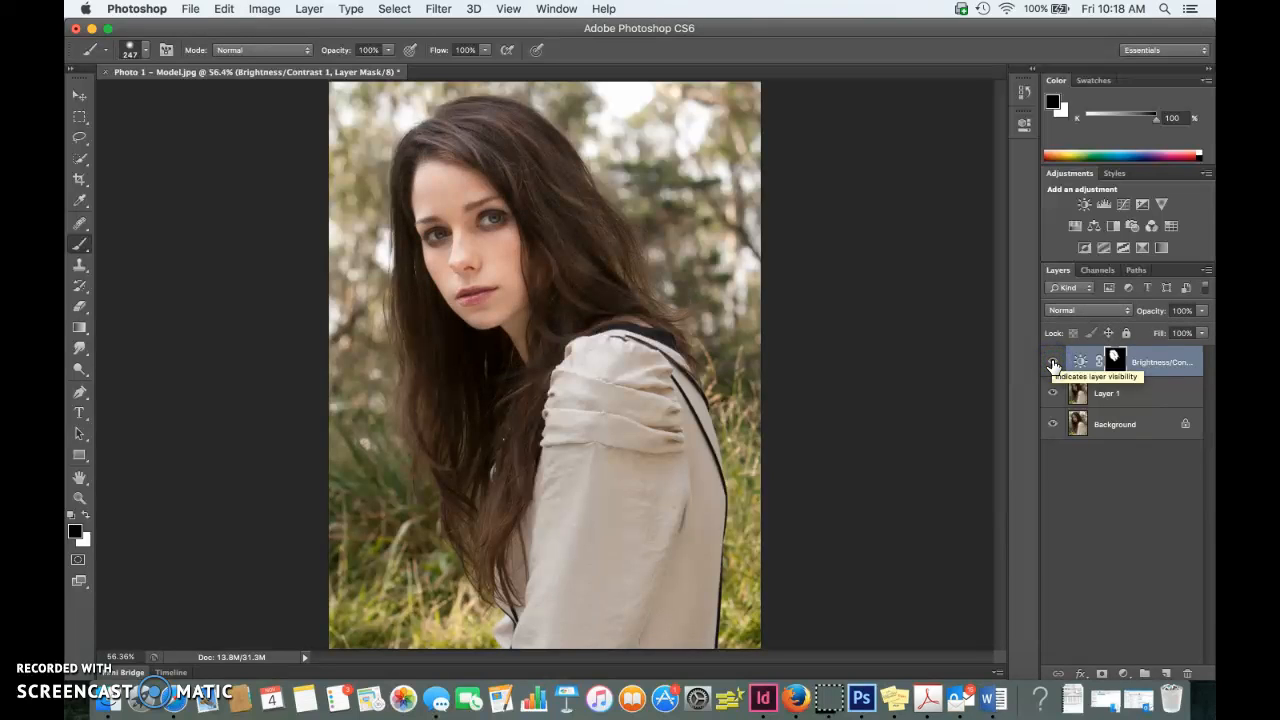